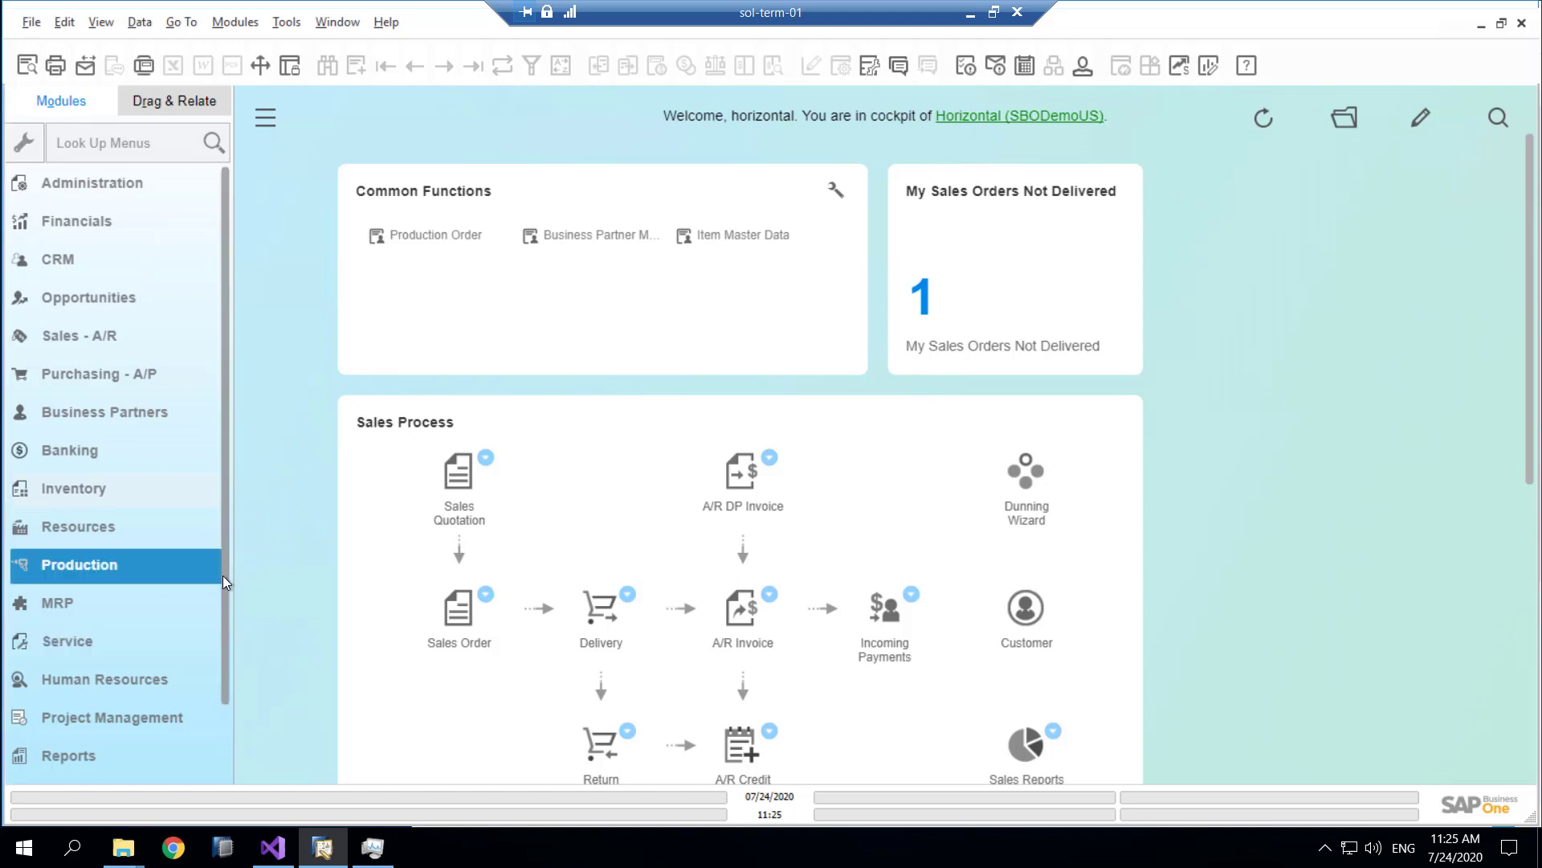
# Open the Business Partner Master Data window from the Business Partners module, then close it.
pyautogui.moveTo(223, 575); pyautogui.dragTo(228, 662)
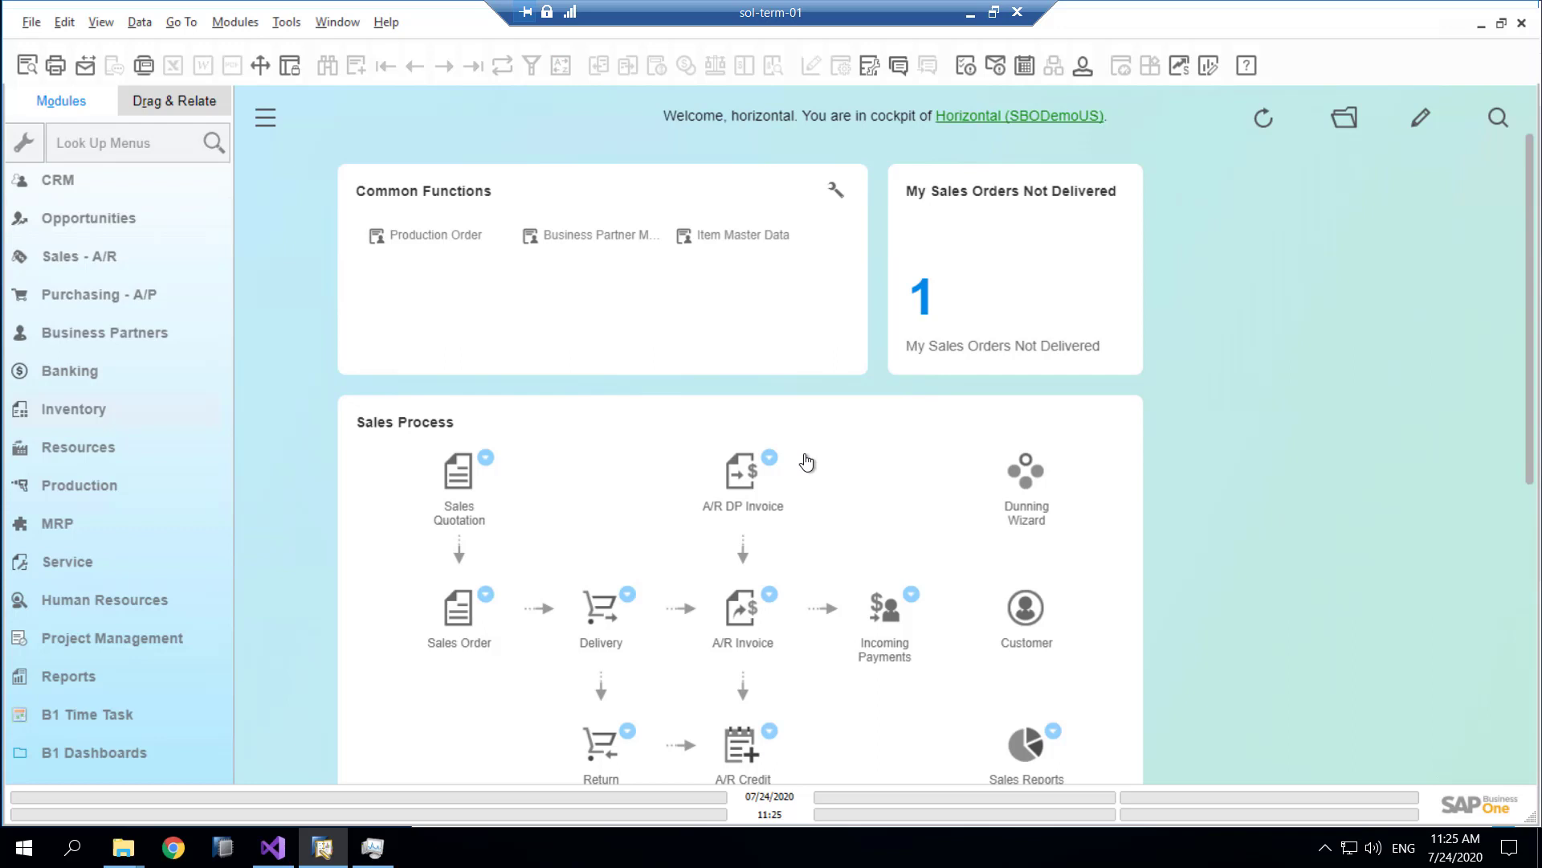
pyautogui.click(103, 324)
pyautogui.click(99, 224)
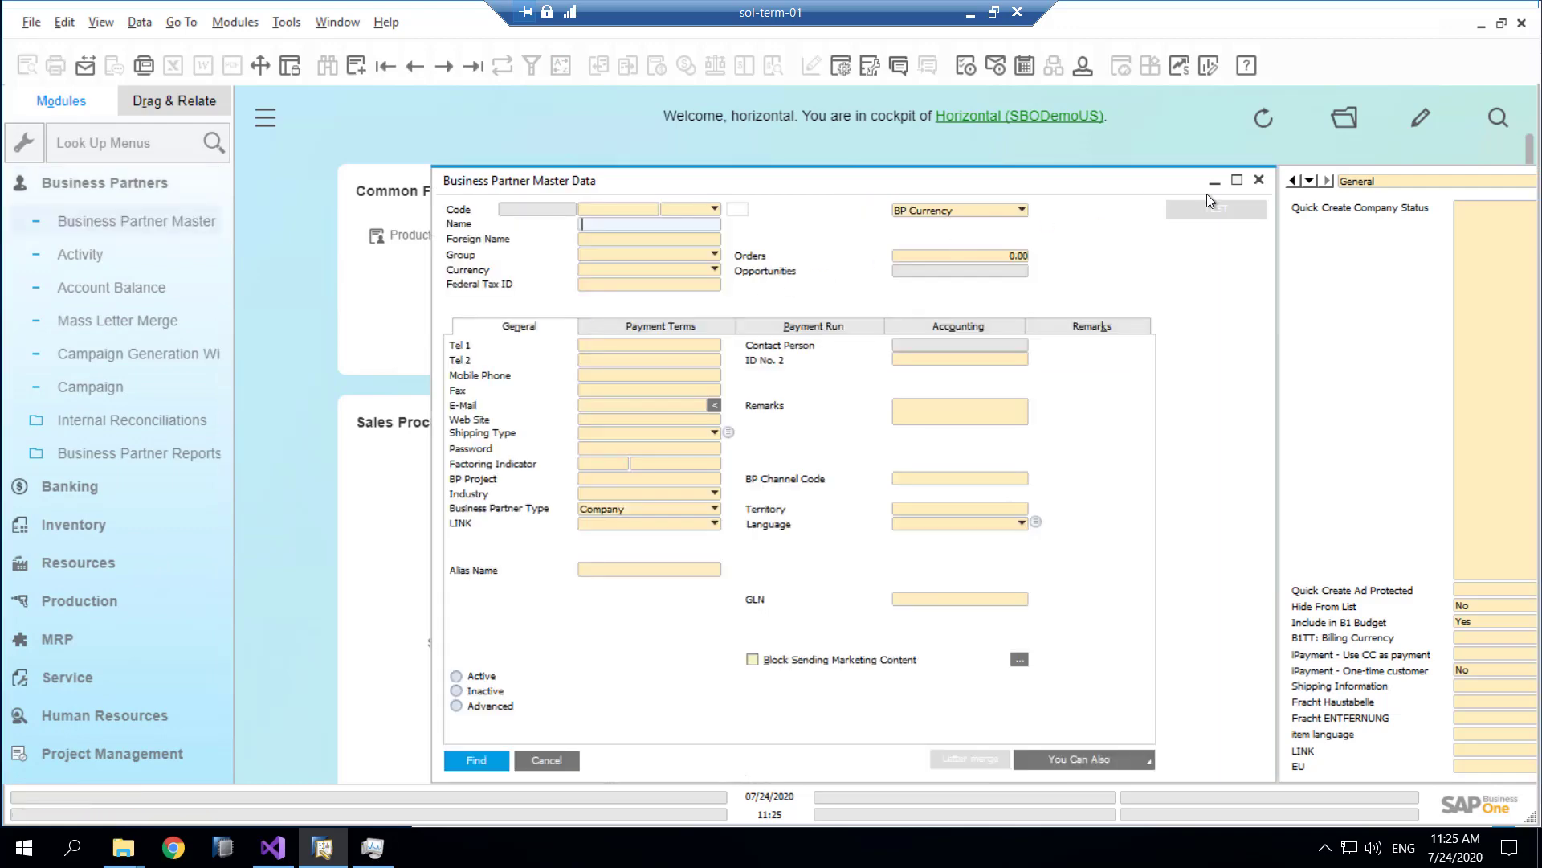
pyautogui.click(1260, 180)
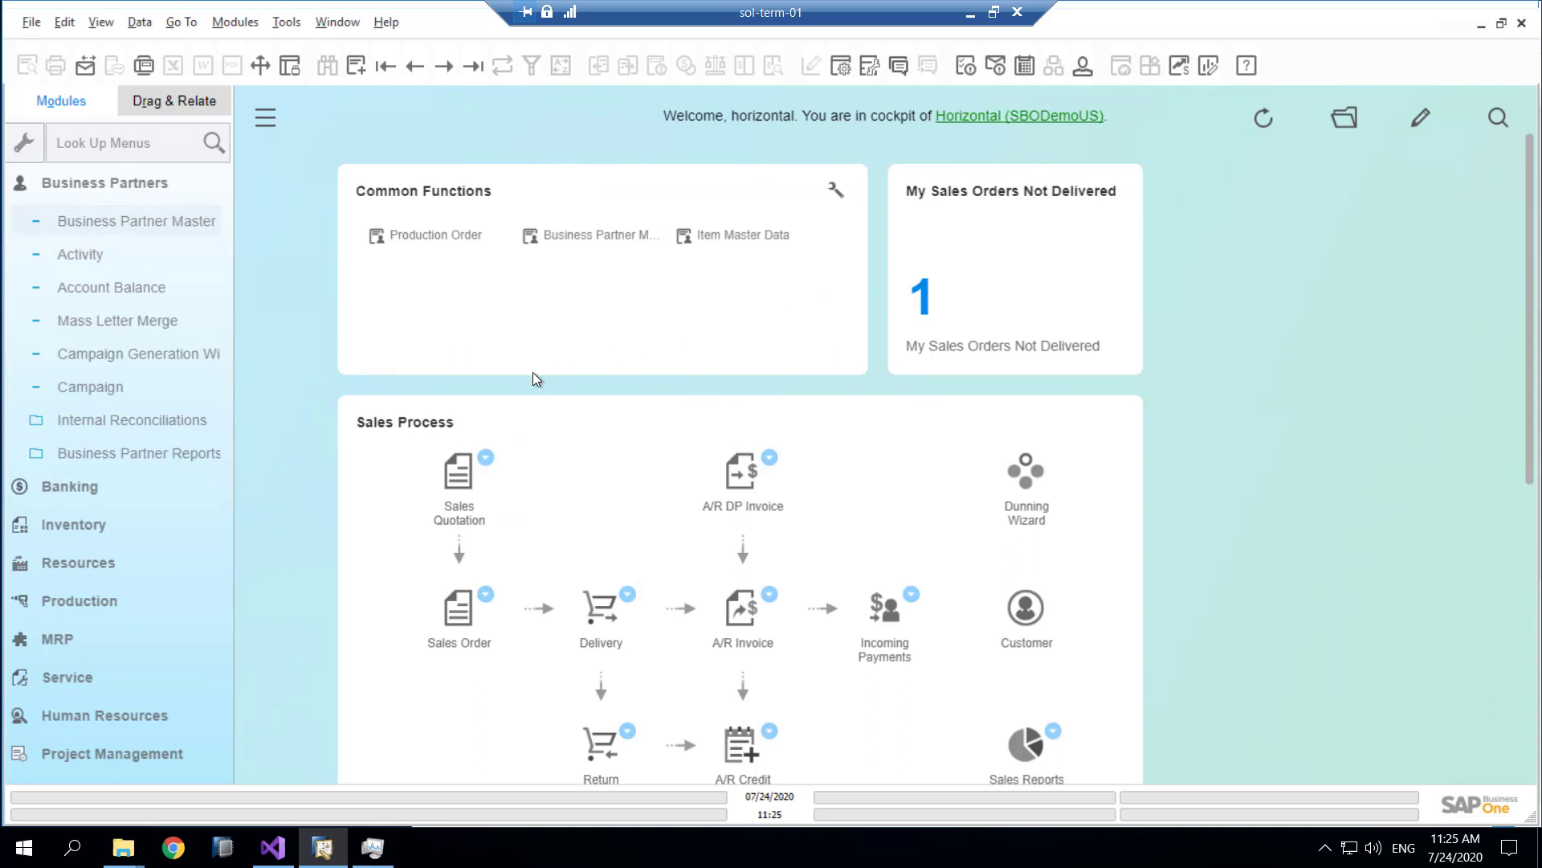
pyautogui.click(130, 189)
# Review the B1 Usability Config settings under Administration and close them without saving.
pyautogui.moveTo(224, 394); pyautogui.dragTo(234, 261)
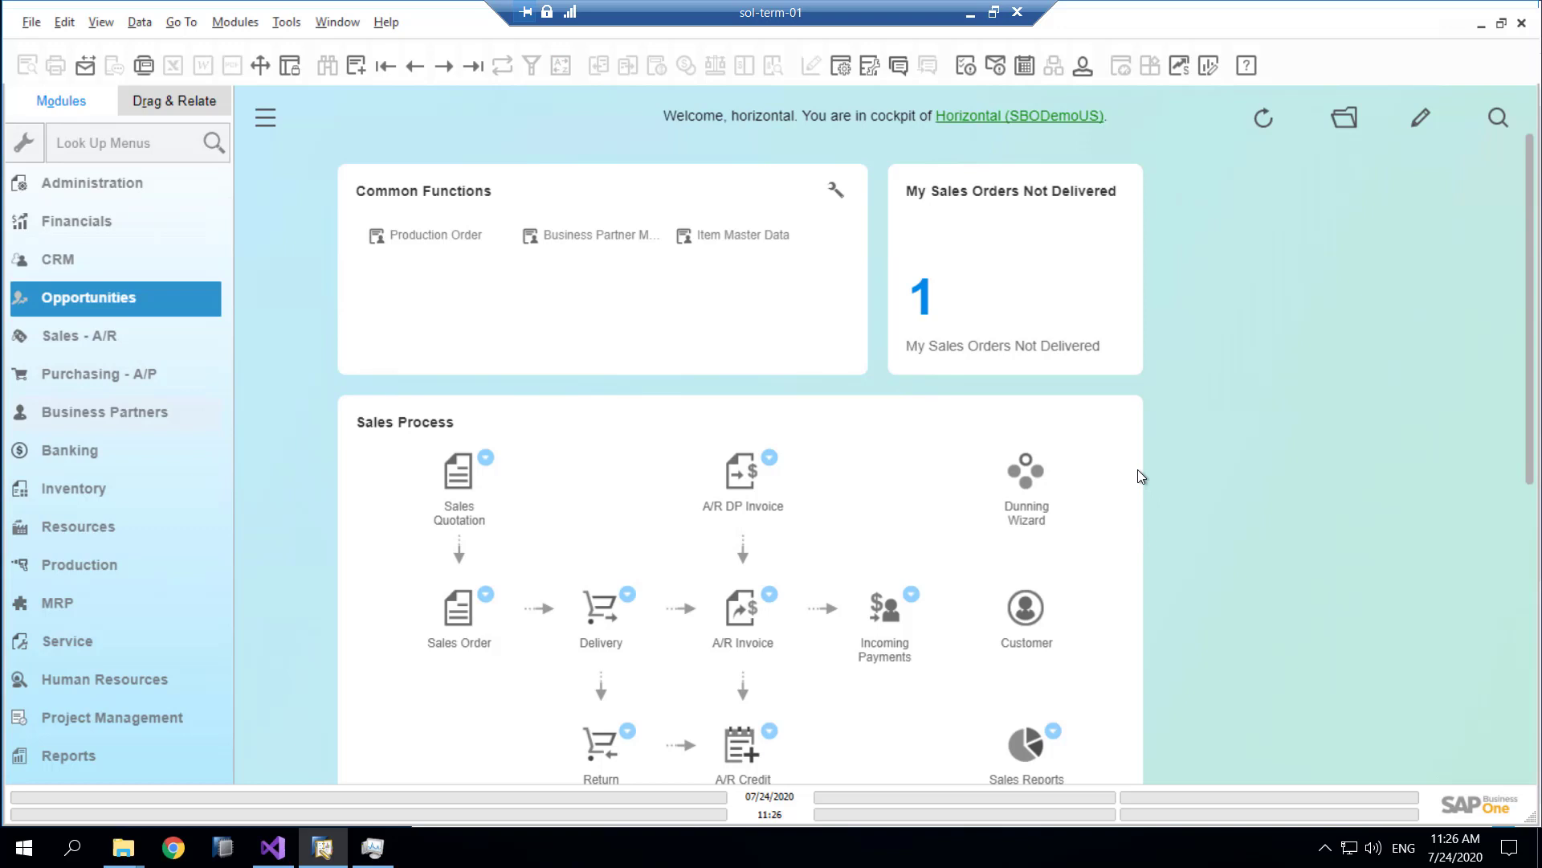
pyautogui.click(64, 186)
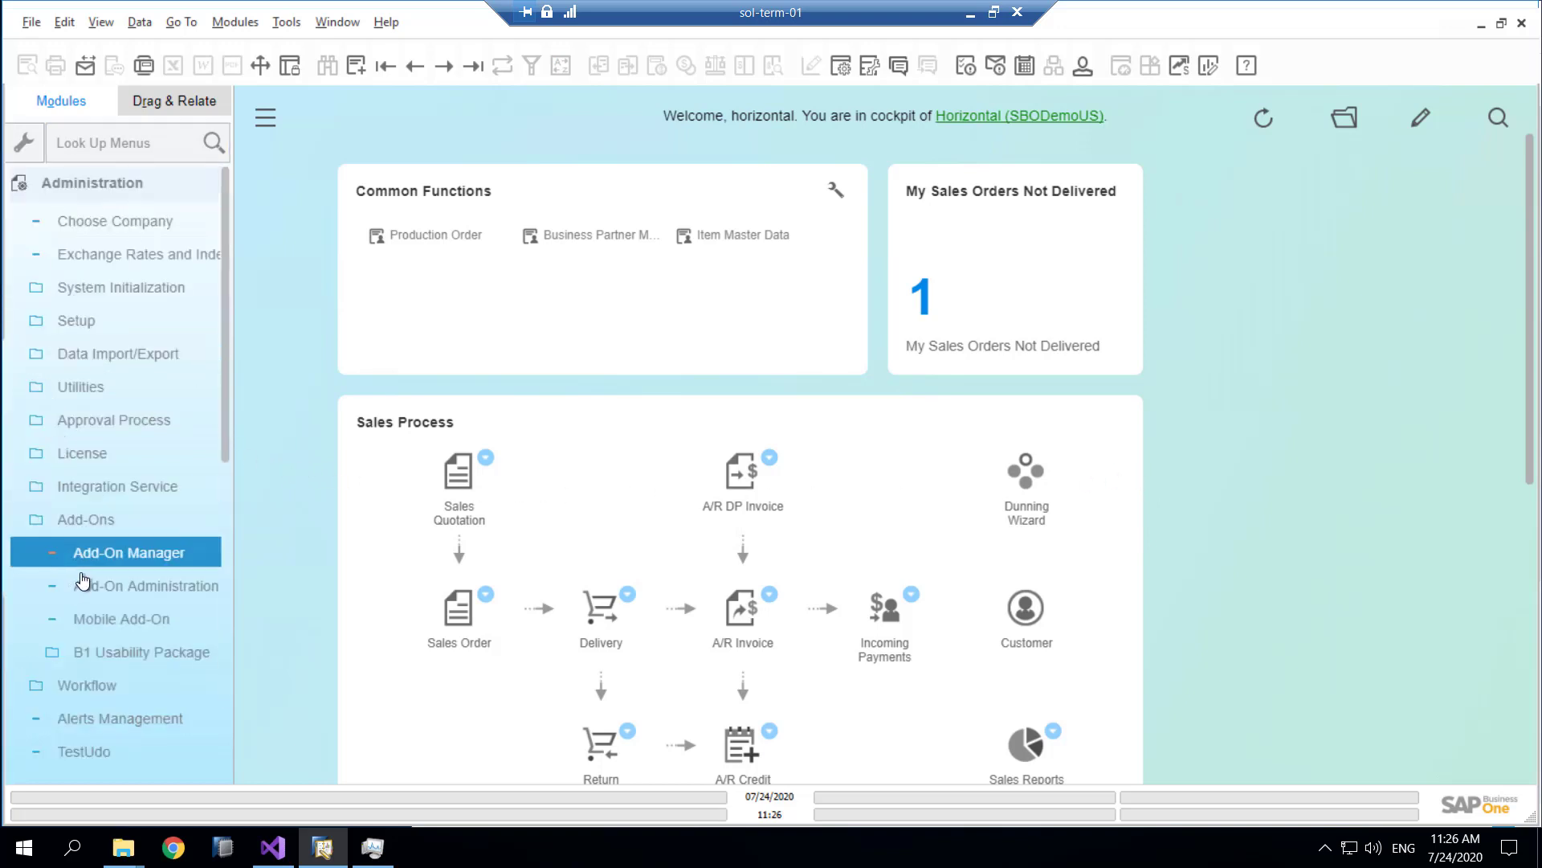
pyautogui.click(92, 660)
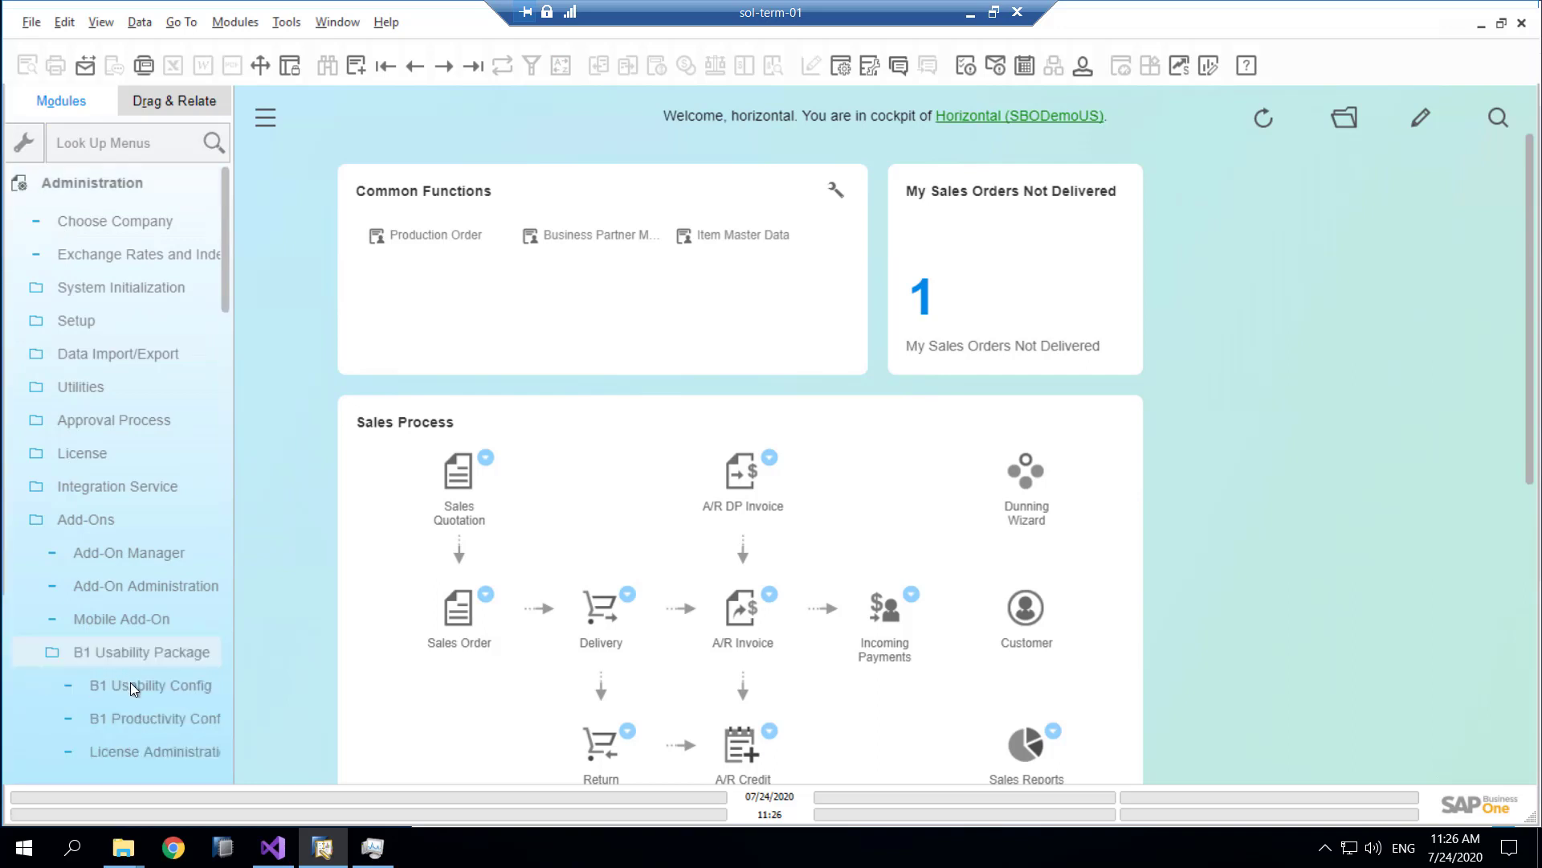
pyautogui.click(131, 683)
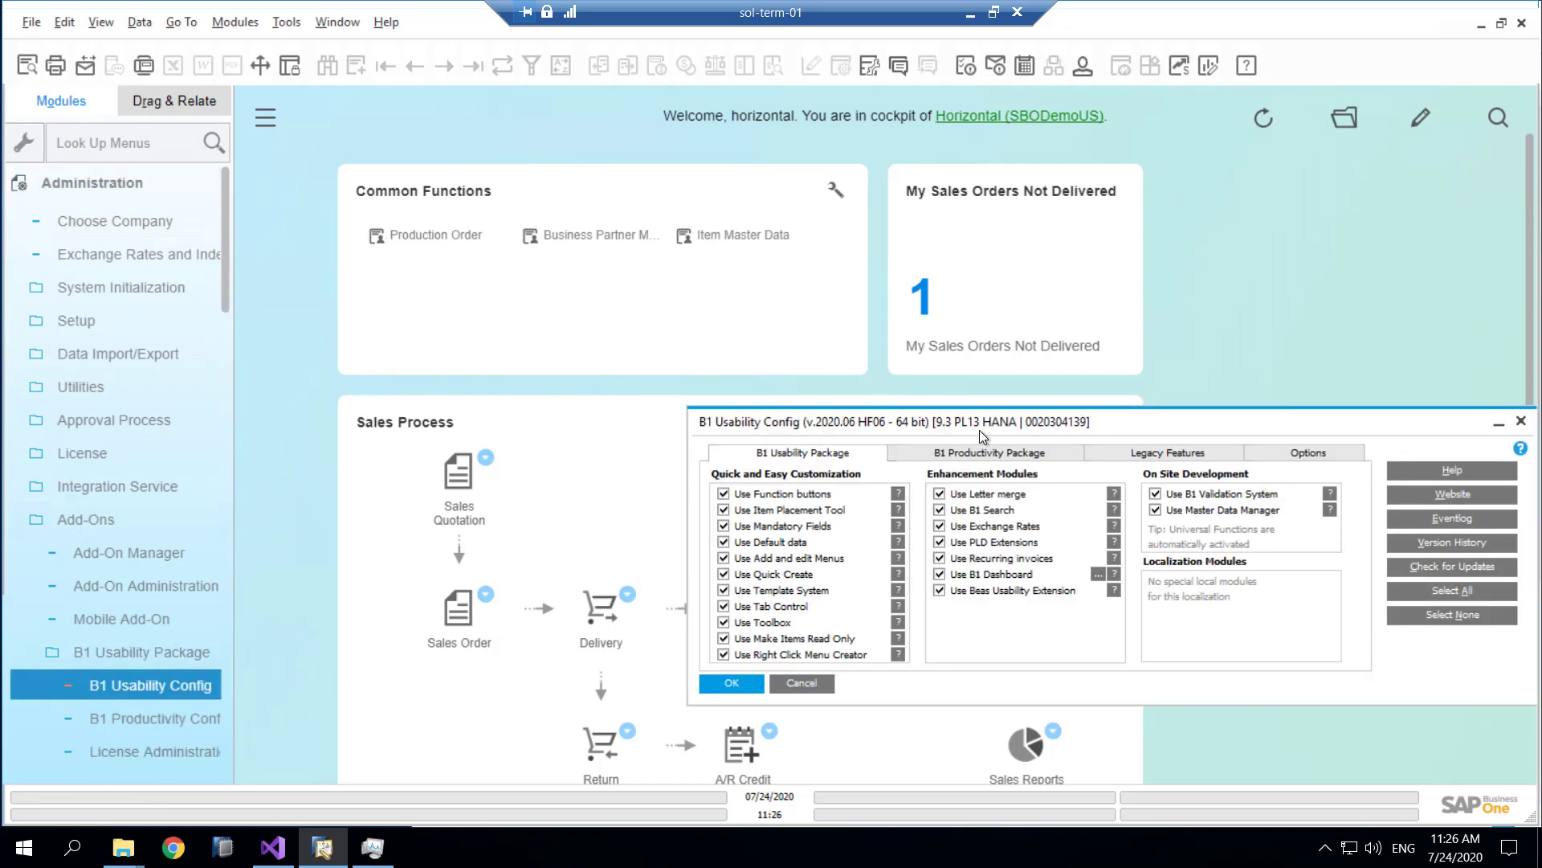
pyautogui.moveTo(980, 429); pyautogui.dragTo(822, 250)
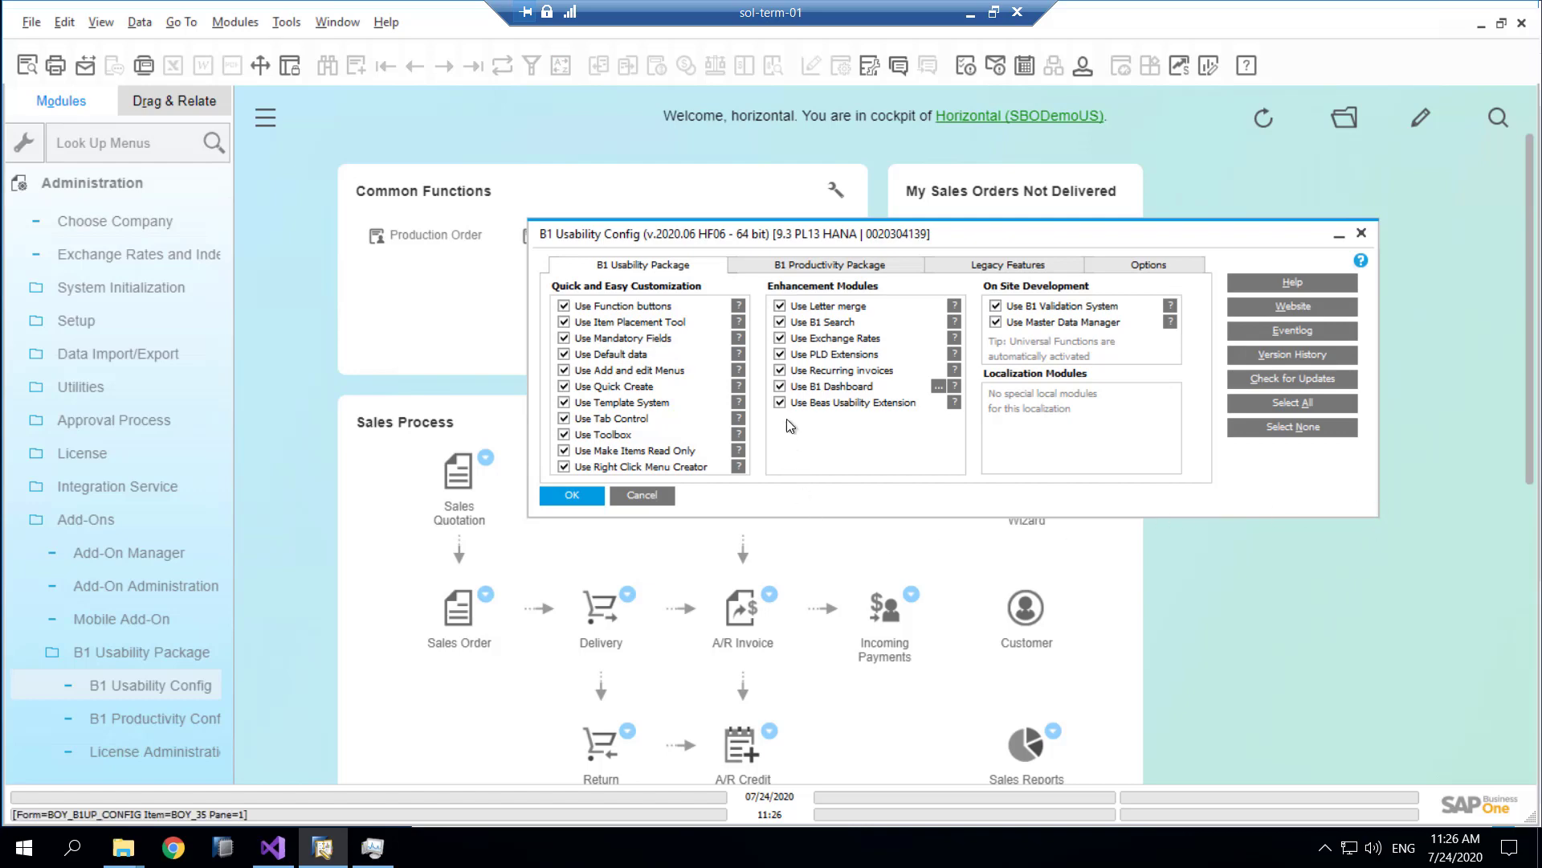
pyautogui.click(644, 496)
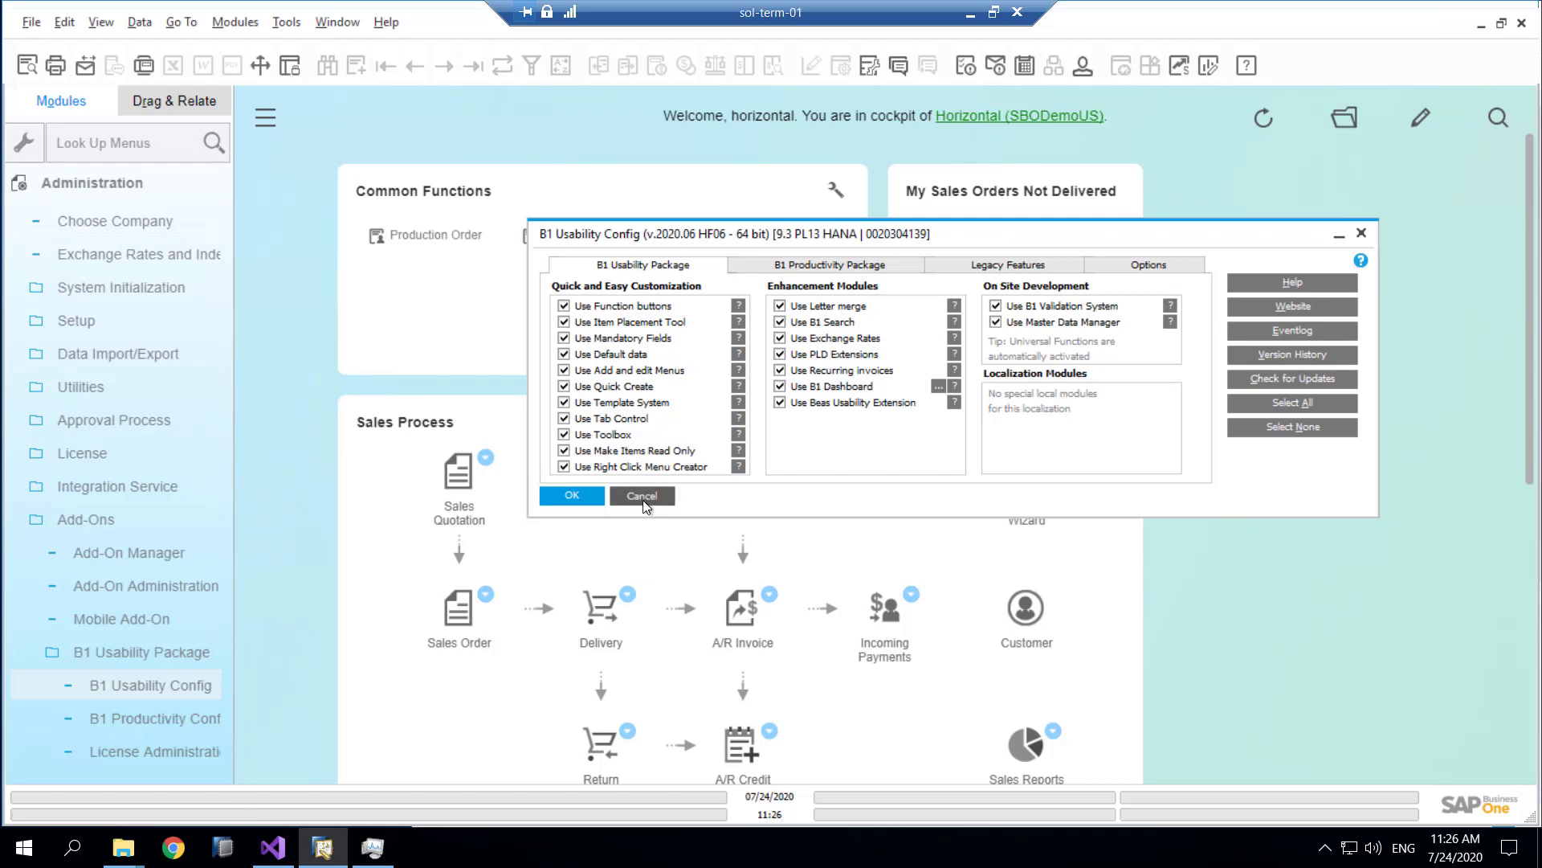
pyautogui.click(32, 183)
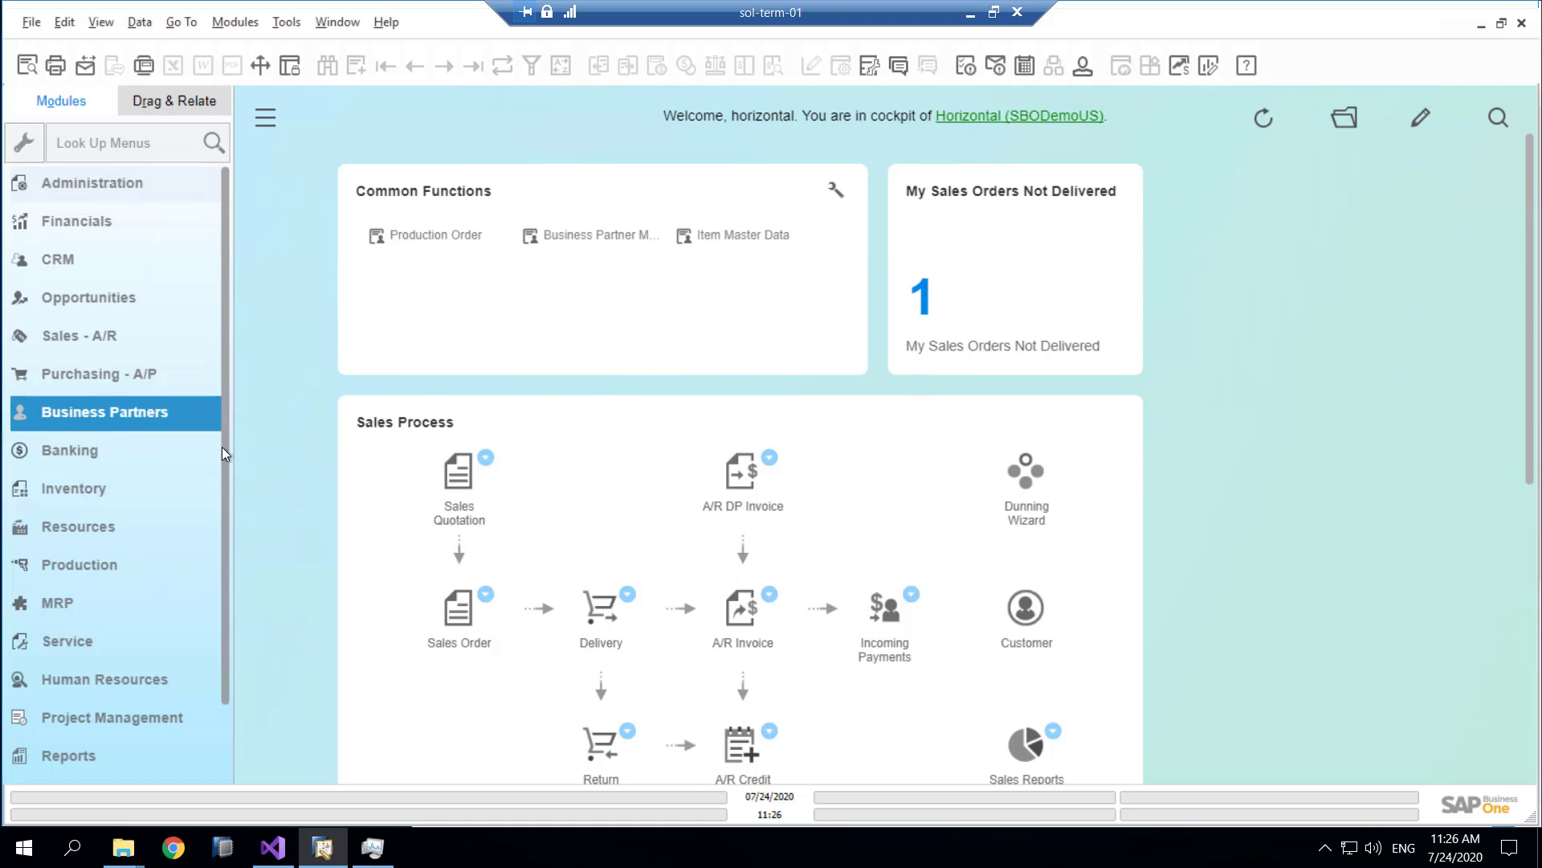
# Open the Sales overview from B1 Dashboards, restore and shift its window, then close it.
pyautogui.scroll(-1, 221, 447)
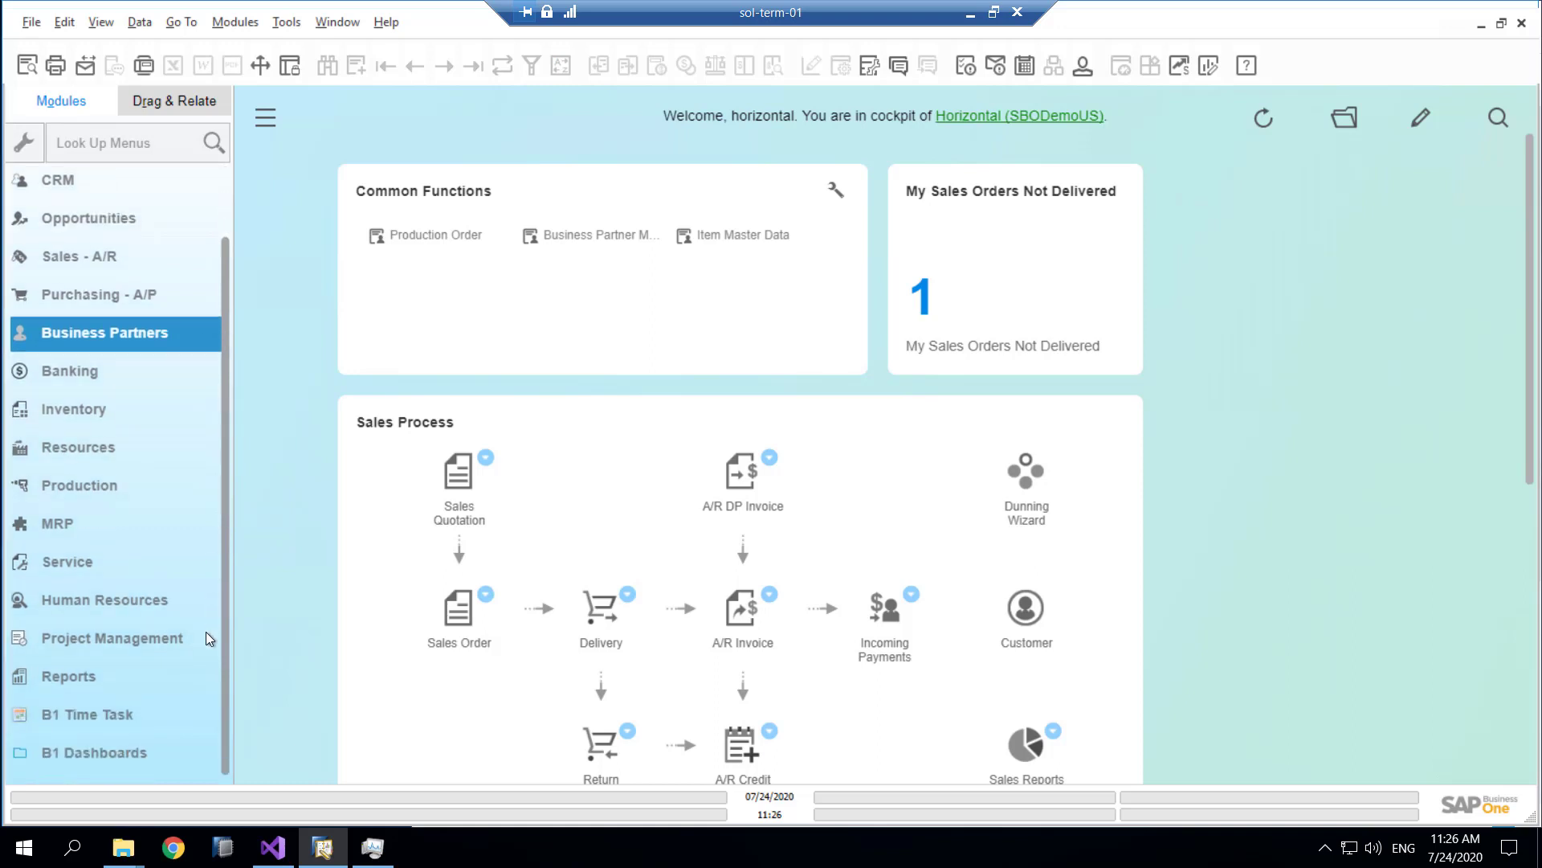
pyautogui.click(56, 750)
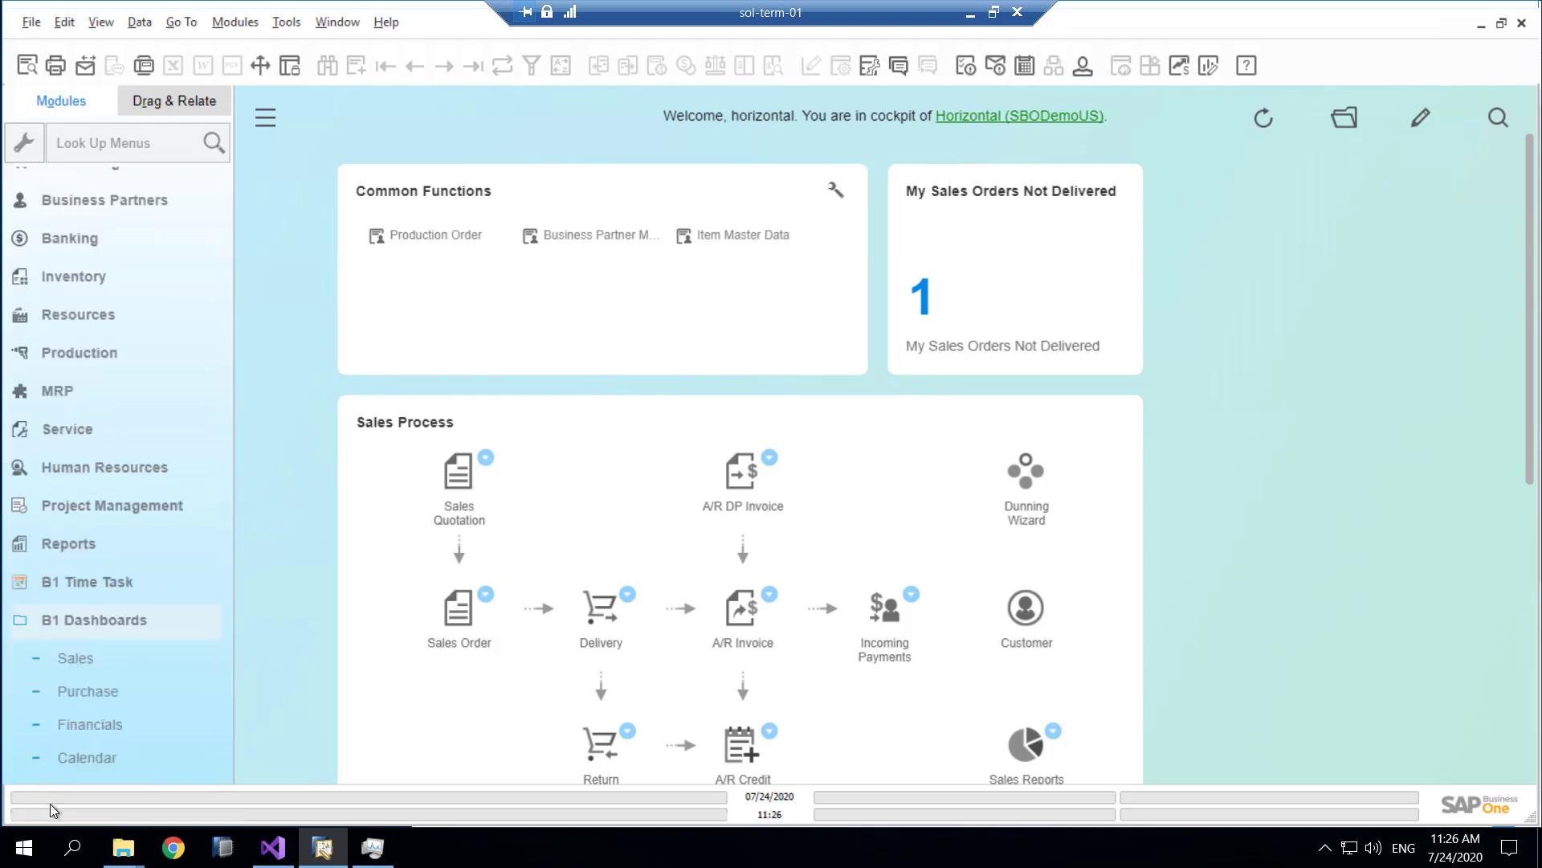
pyautogui.click(98, 654)
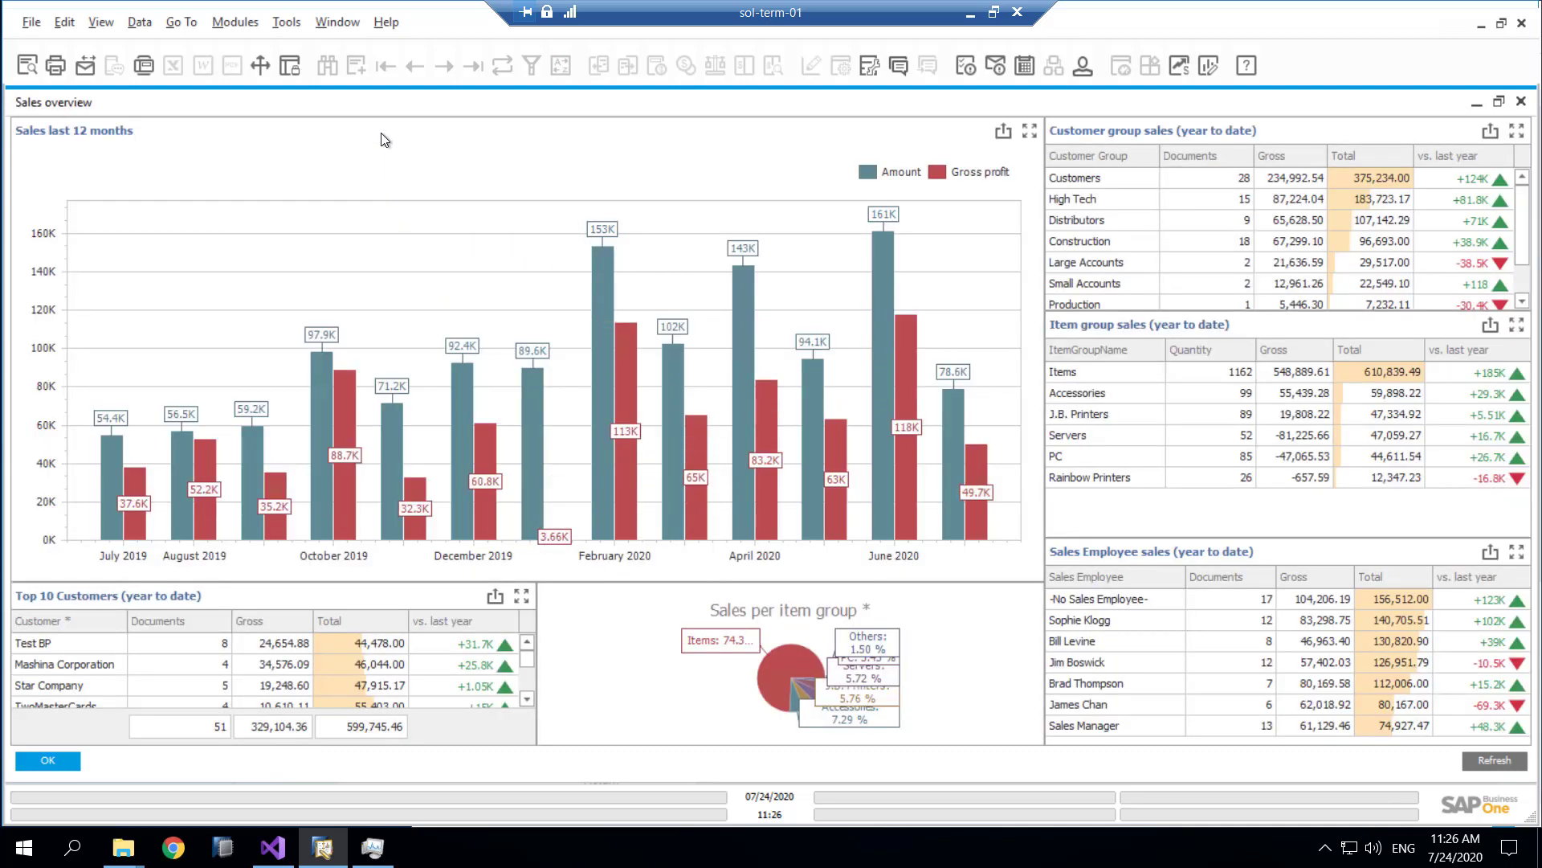
pyautogui.doubleClick(381, 99)
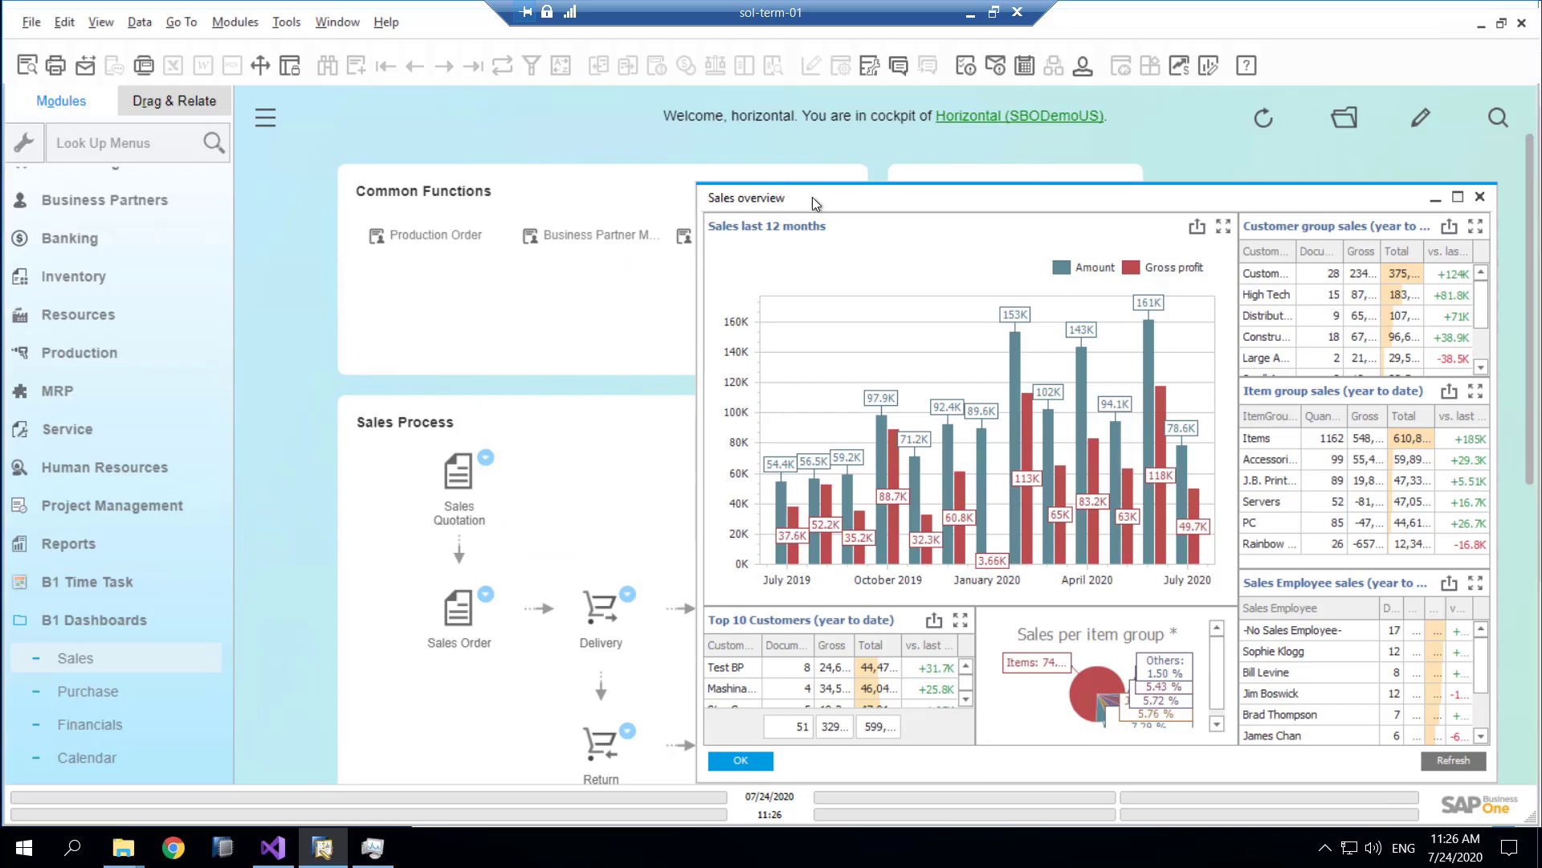
pyautogui.moveTo(717, 210); pyautogui.dragTo(457, 122)
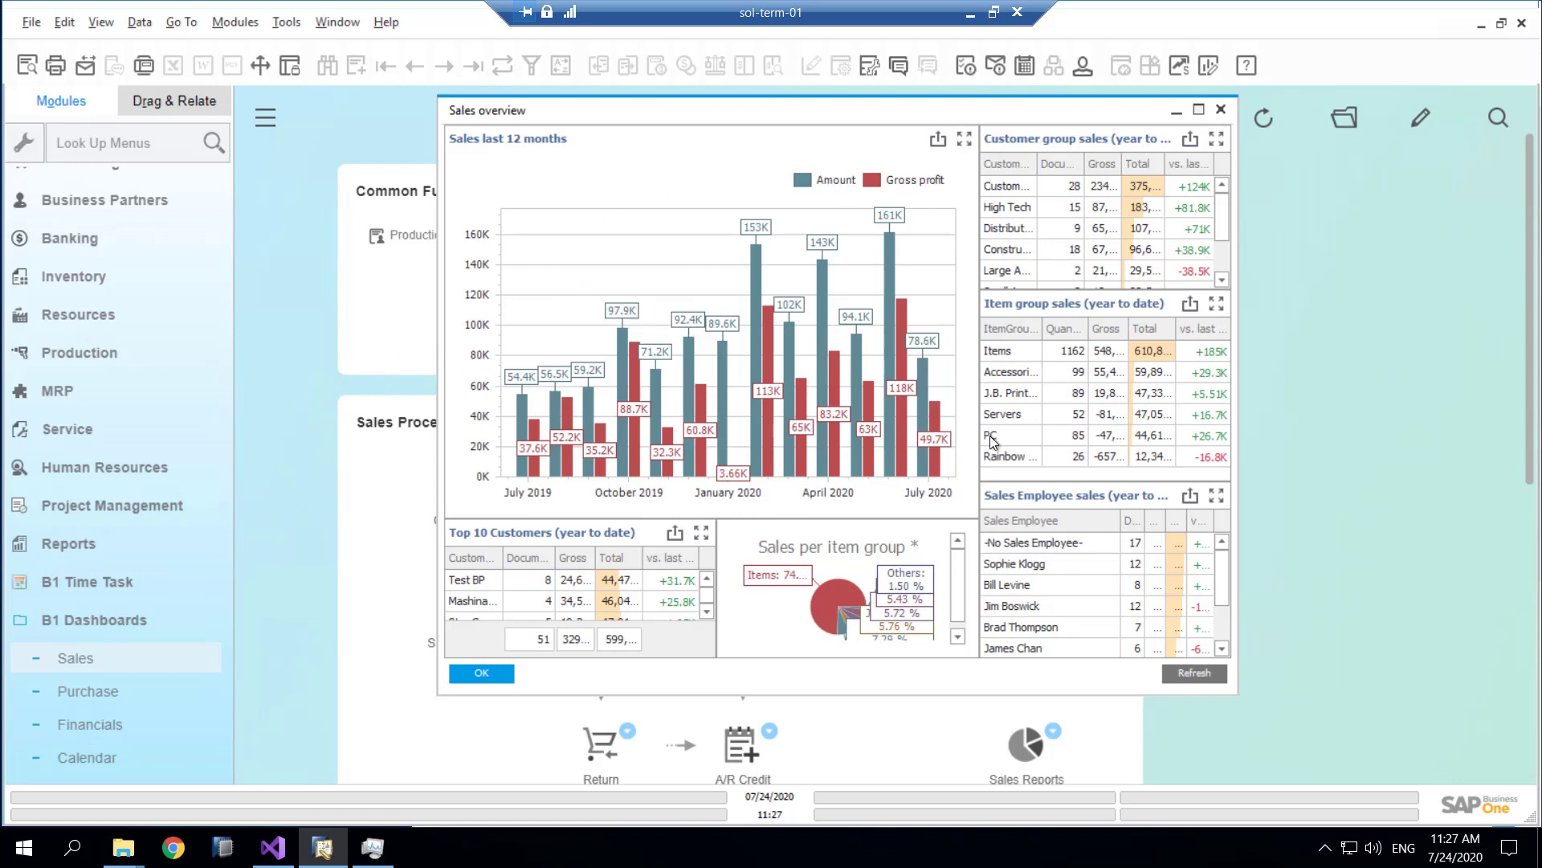
pyautogui.click(1221, 110)
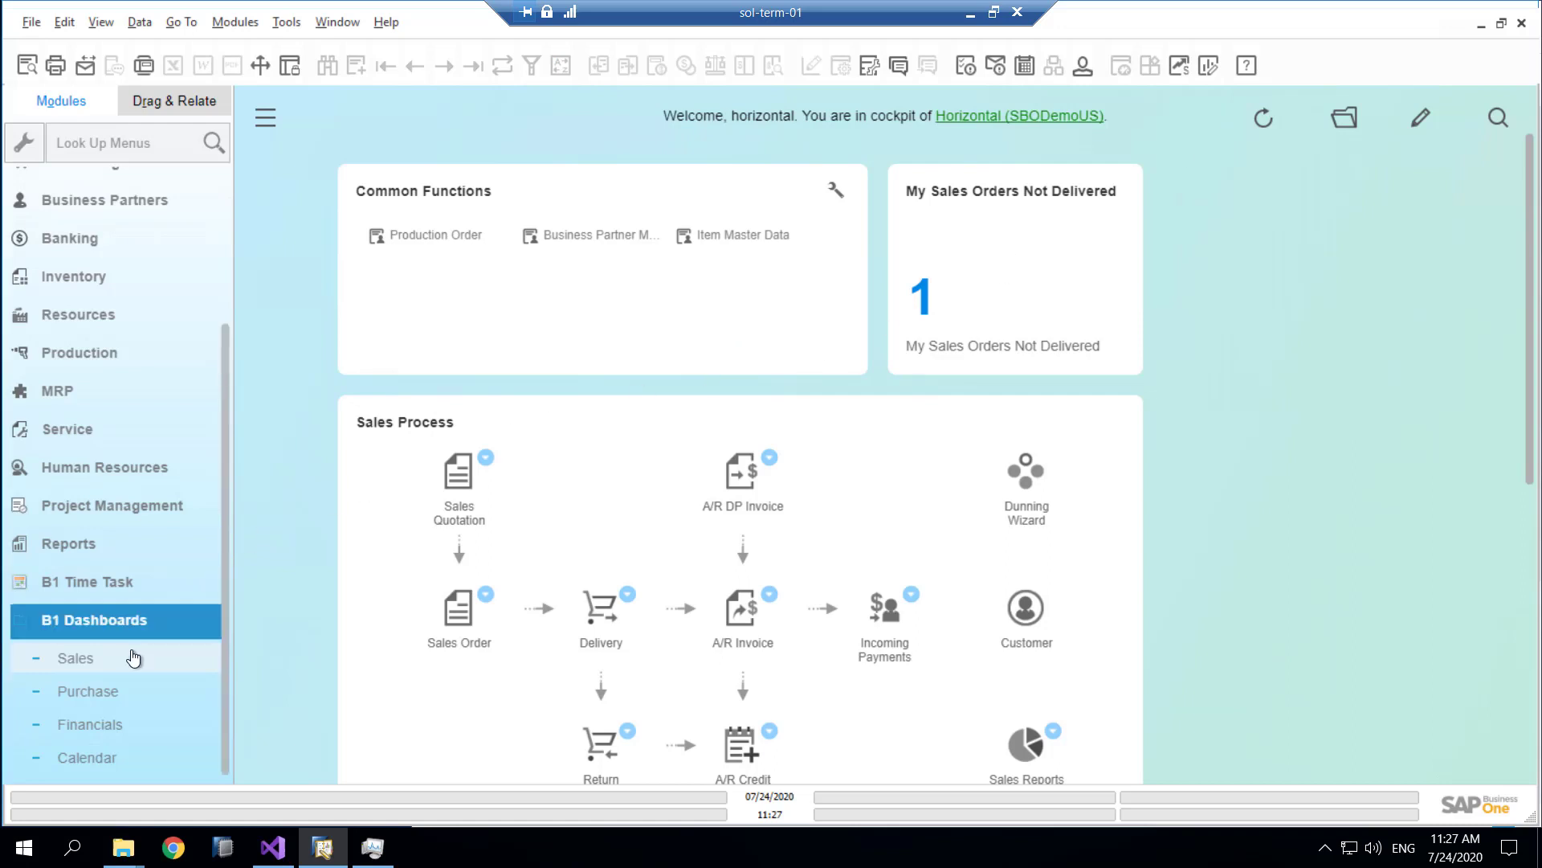
pyautogui.click(112, 694)
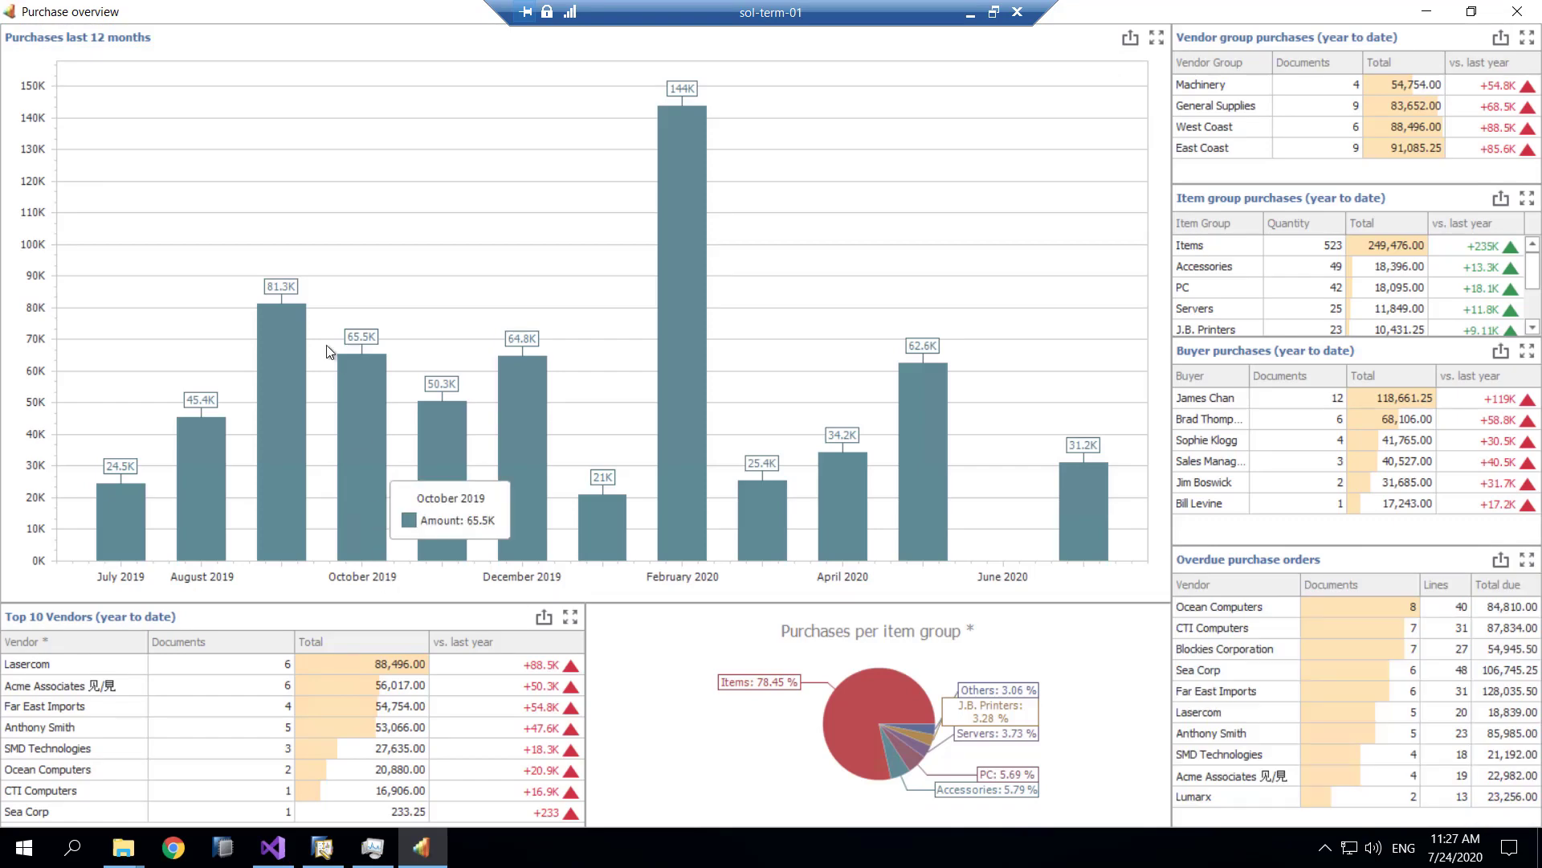
pyautogui.doubleClick(177, 11)
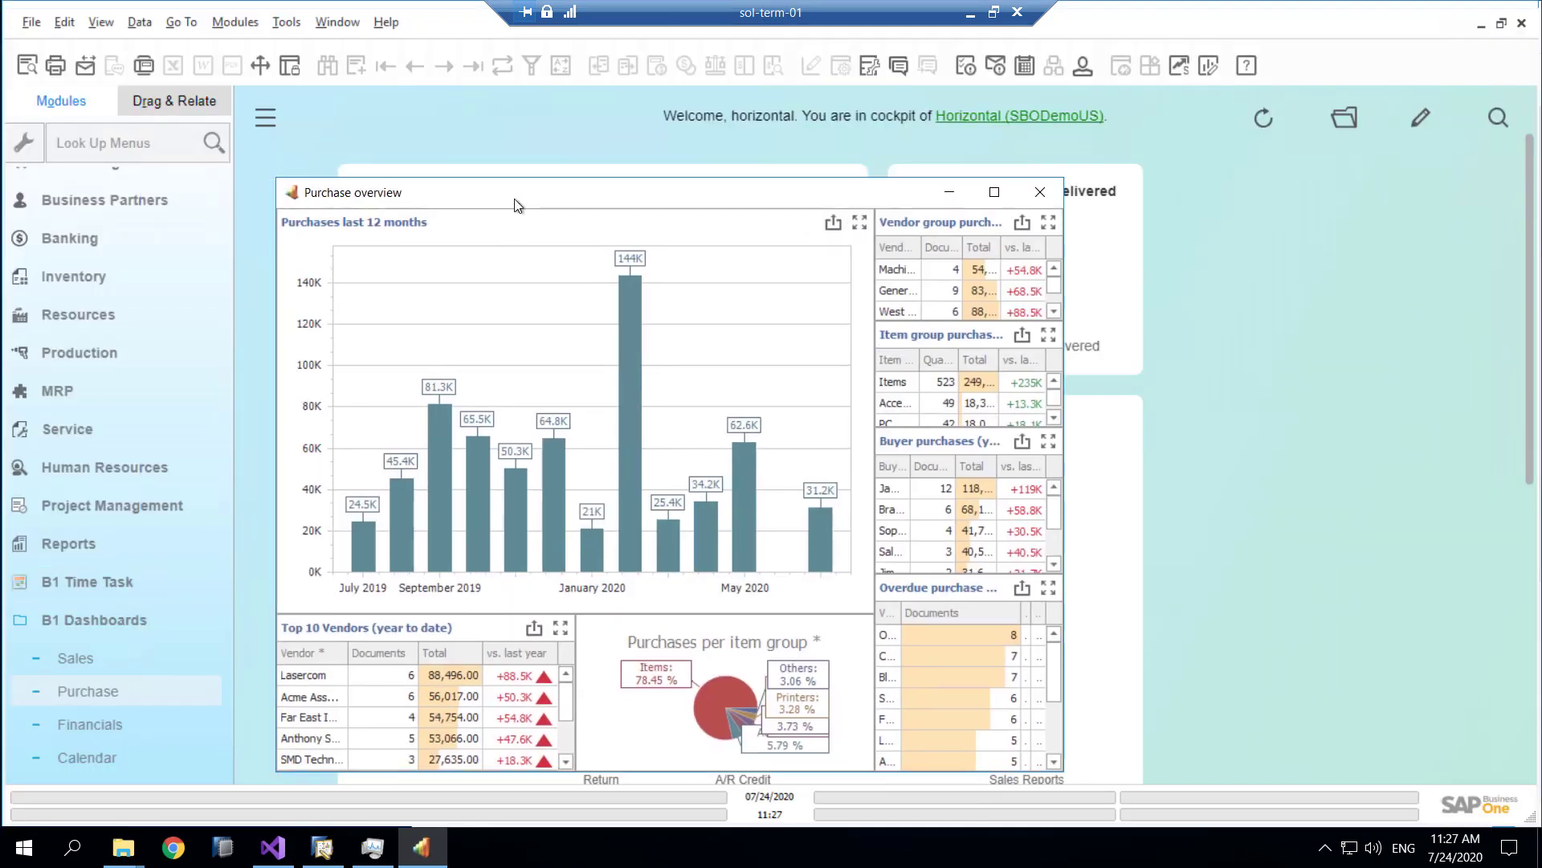
pyautogui.moveTo(514, 200); pyautogui.dragTo(679, 160)
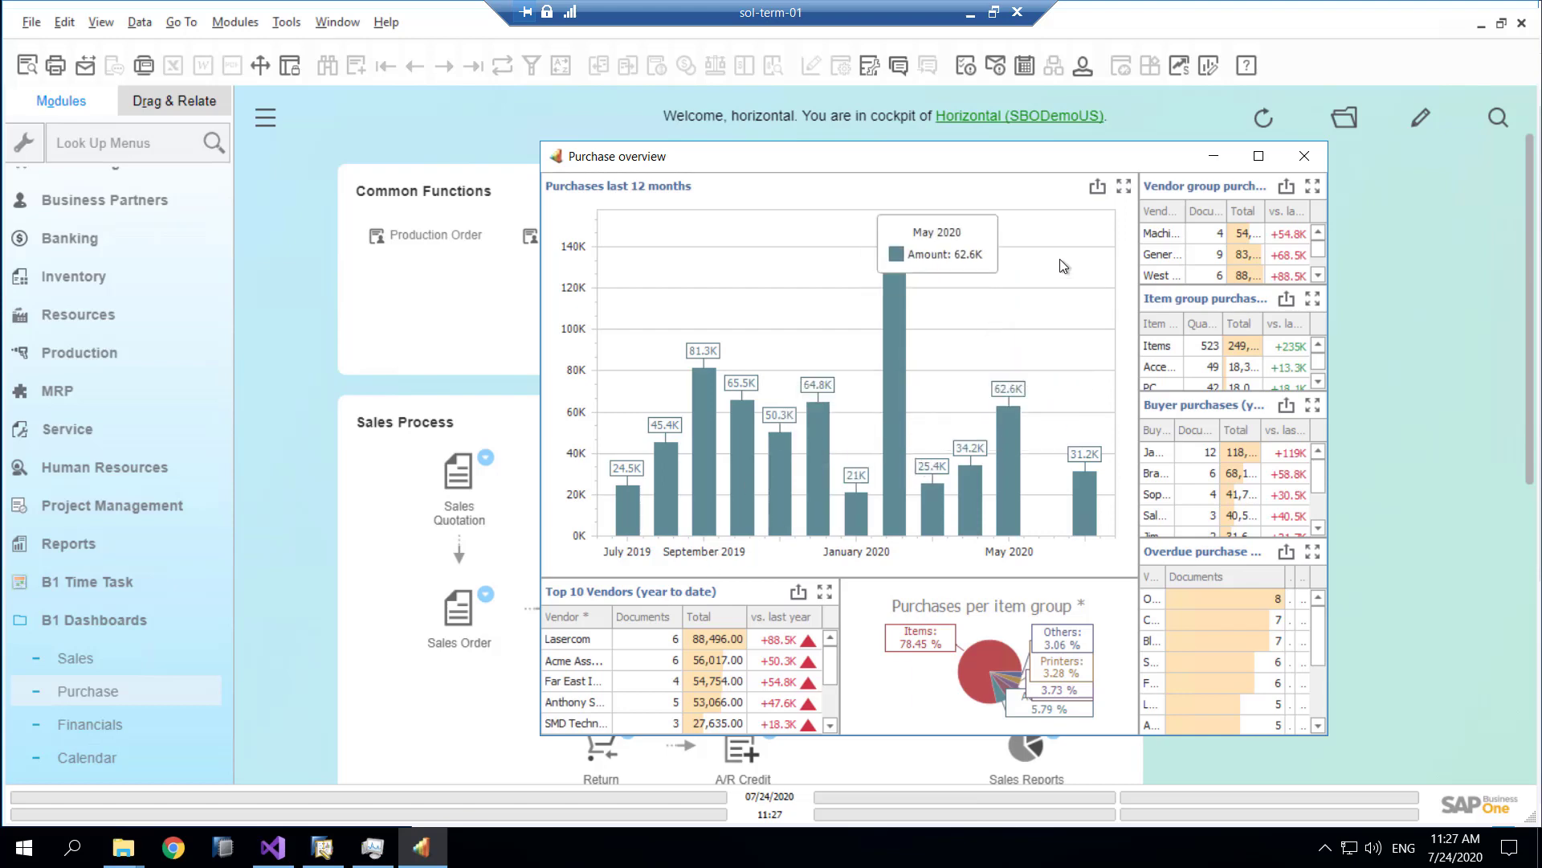
pyautogui.click(1304, 165)
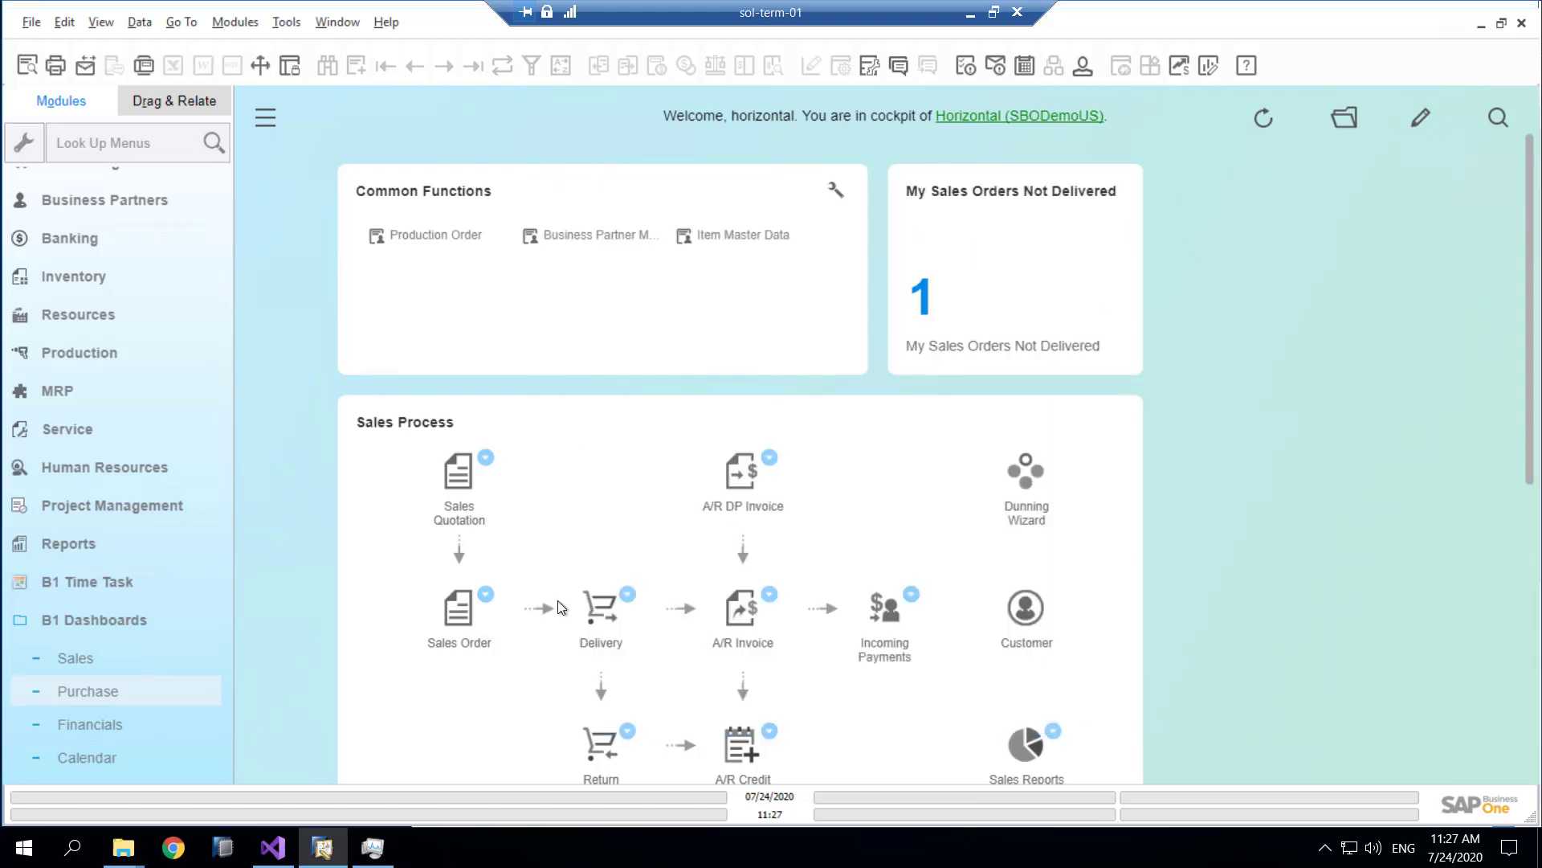
pyautogui.click(83, 735)
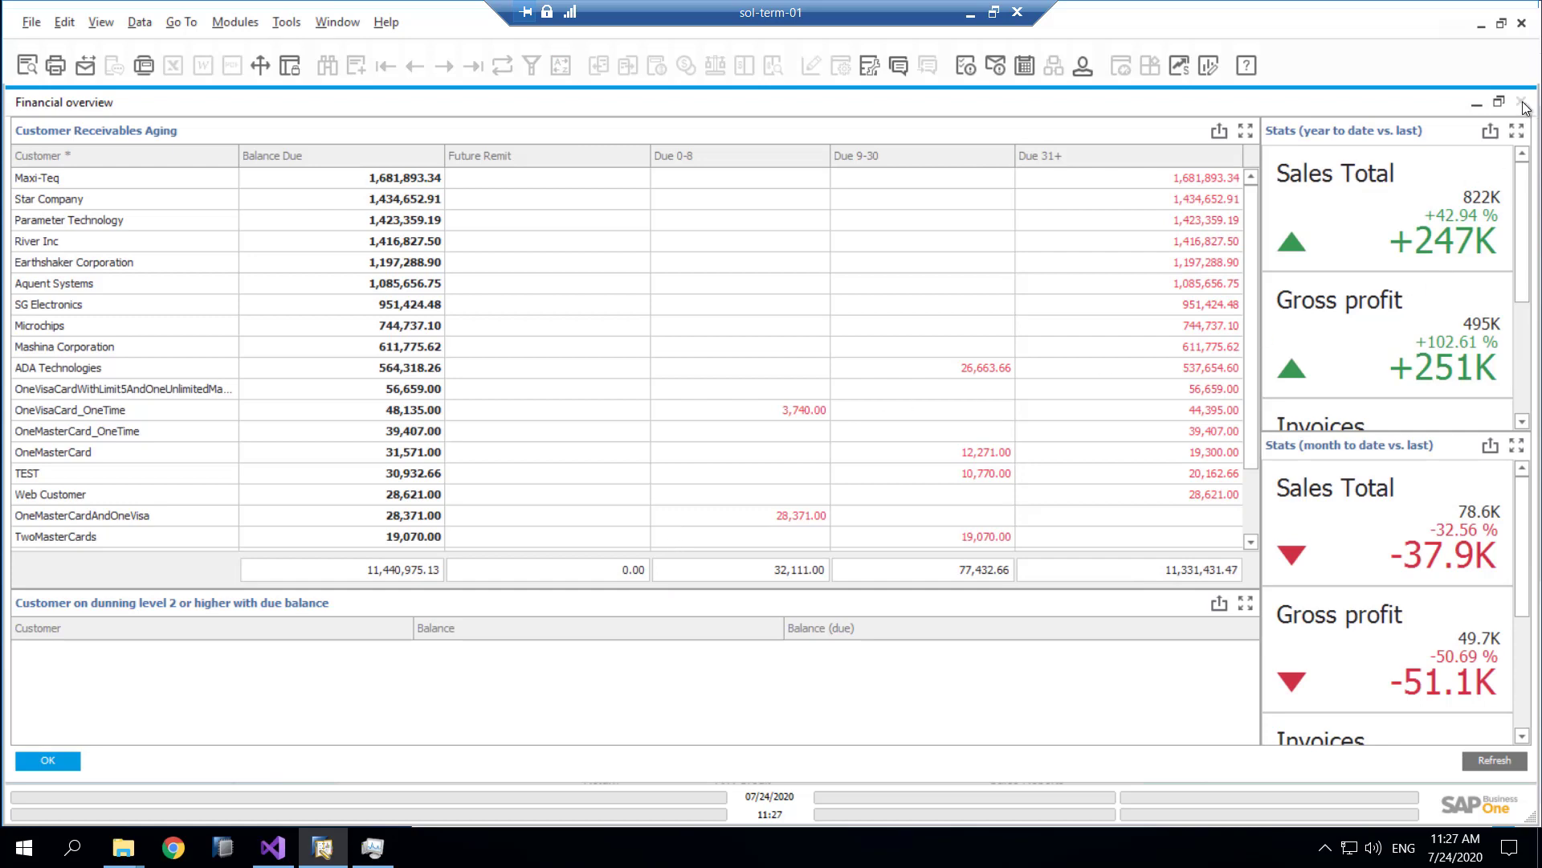
pyautogui.click(1522, 104)
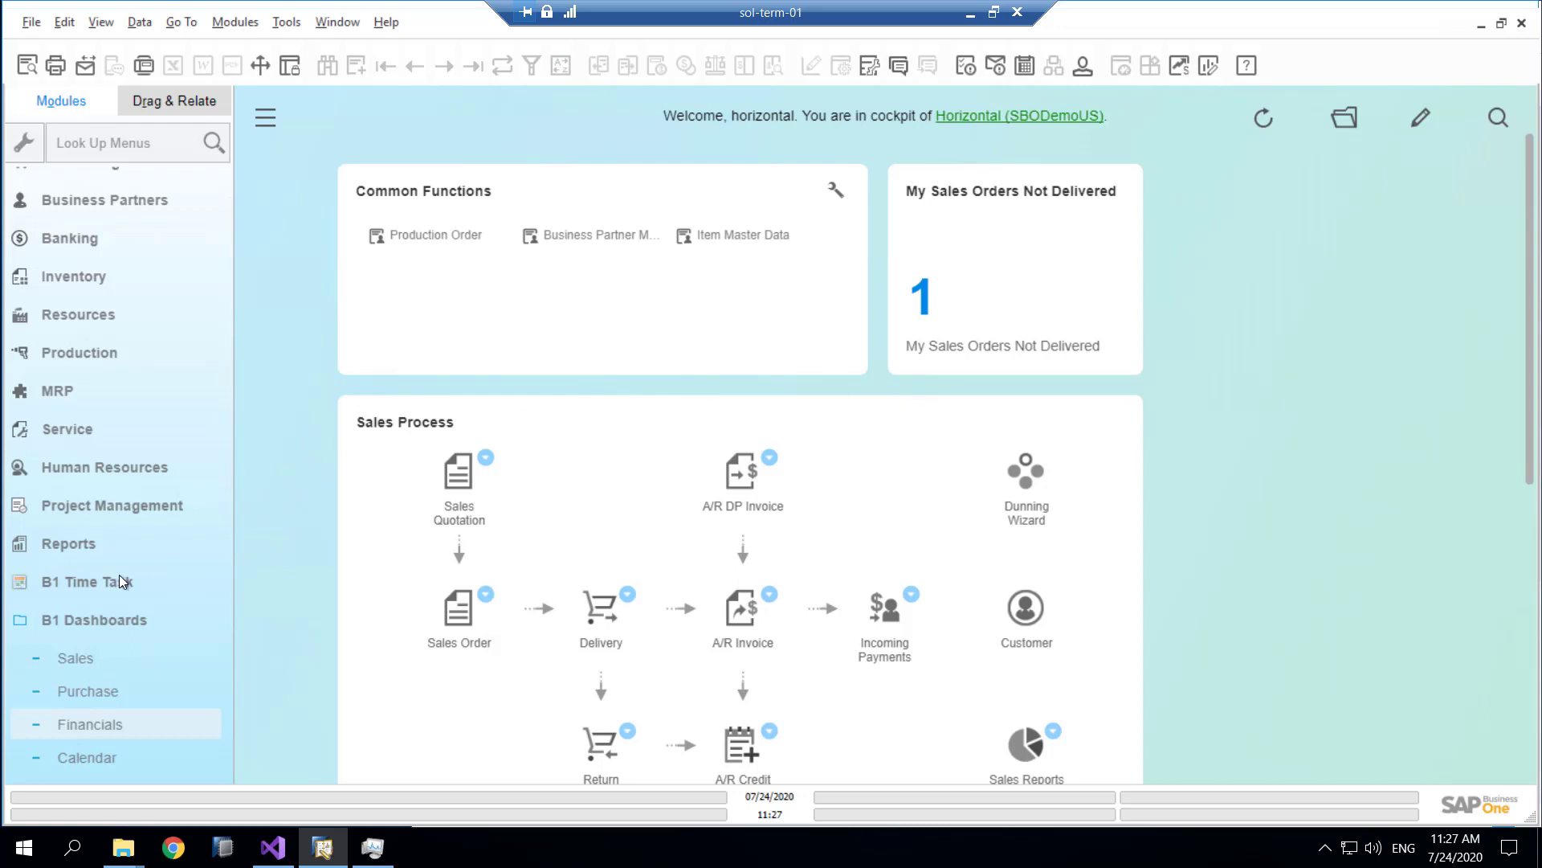
# Move Service call 20 to Tuesday 10:00 and the meeting to Friday noon, then close the calendar.
pyautogui.click(91, 728)
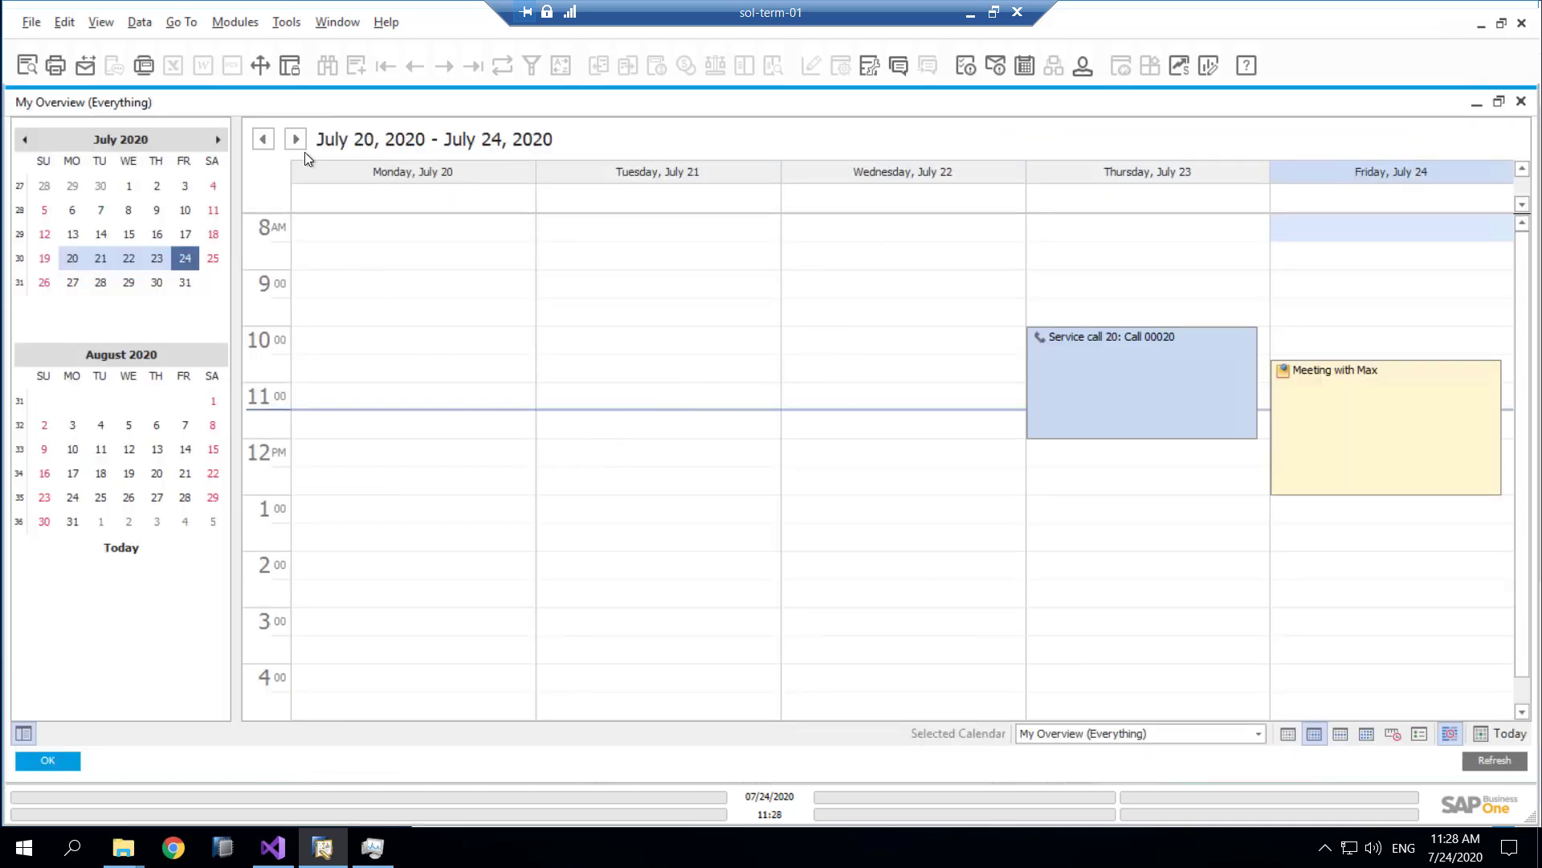
pyautogui.doubleClick(754, 101)
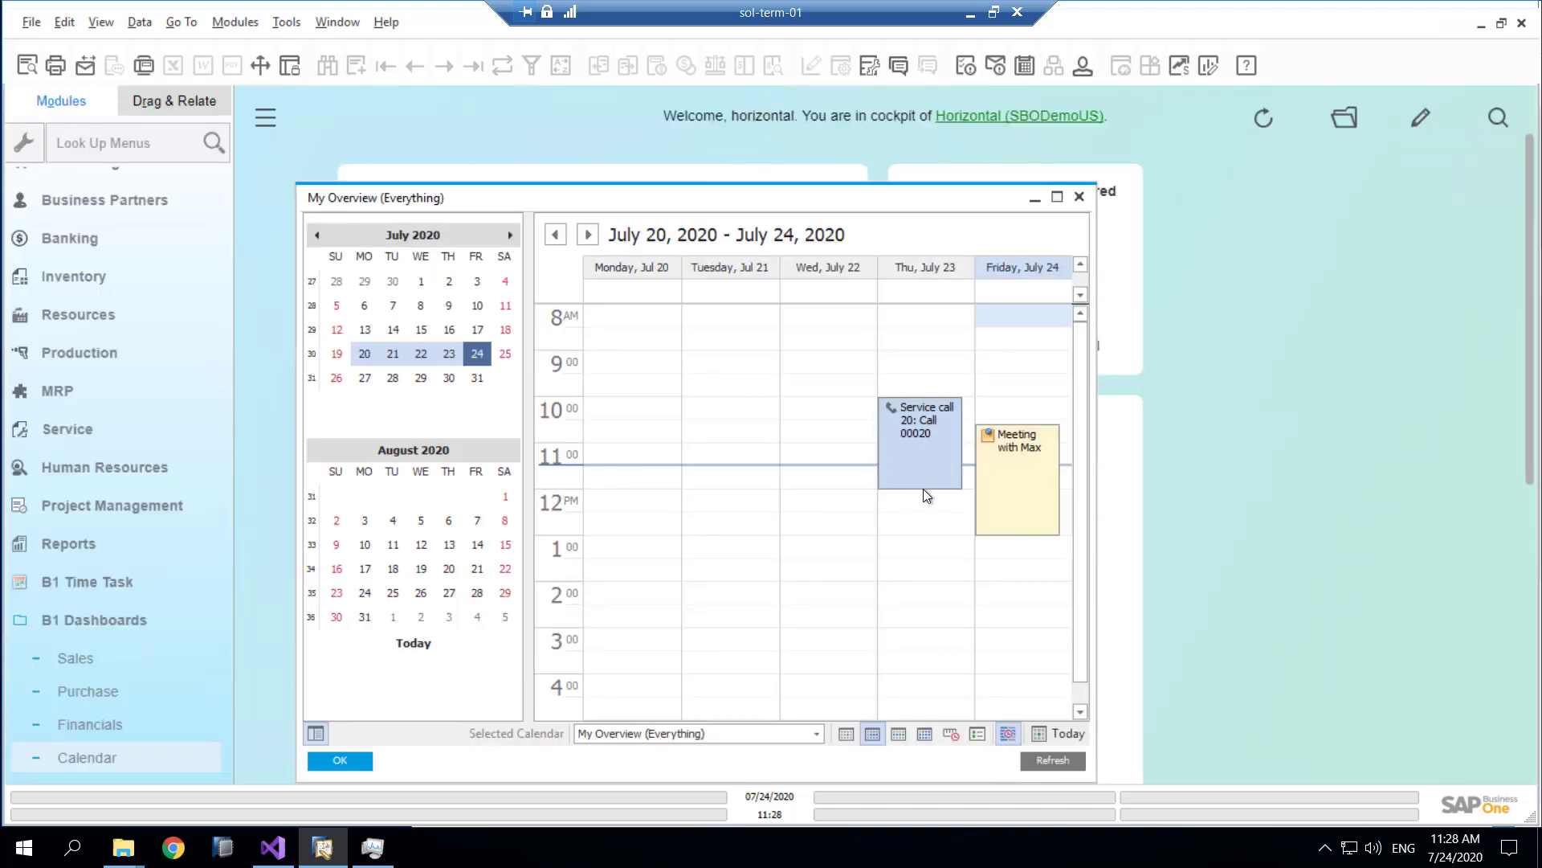
pyautogui.moveTo(999, 480); pyautogui.dragTo(822, 592)
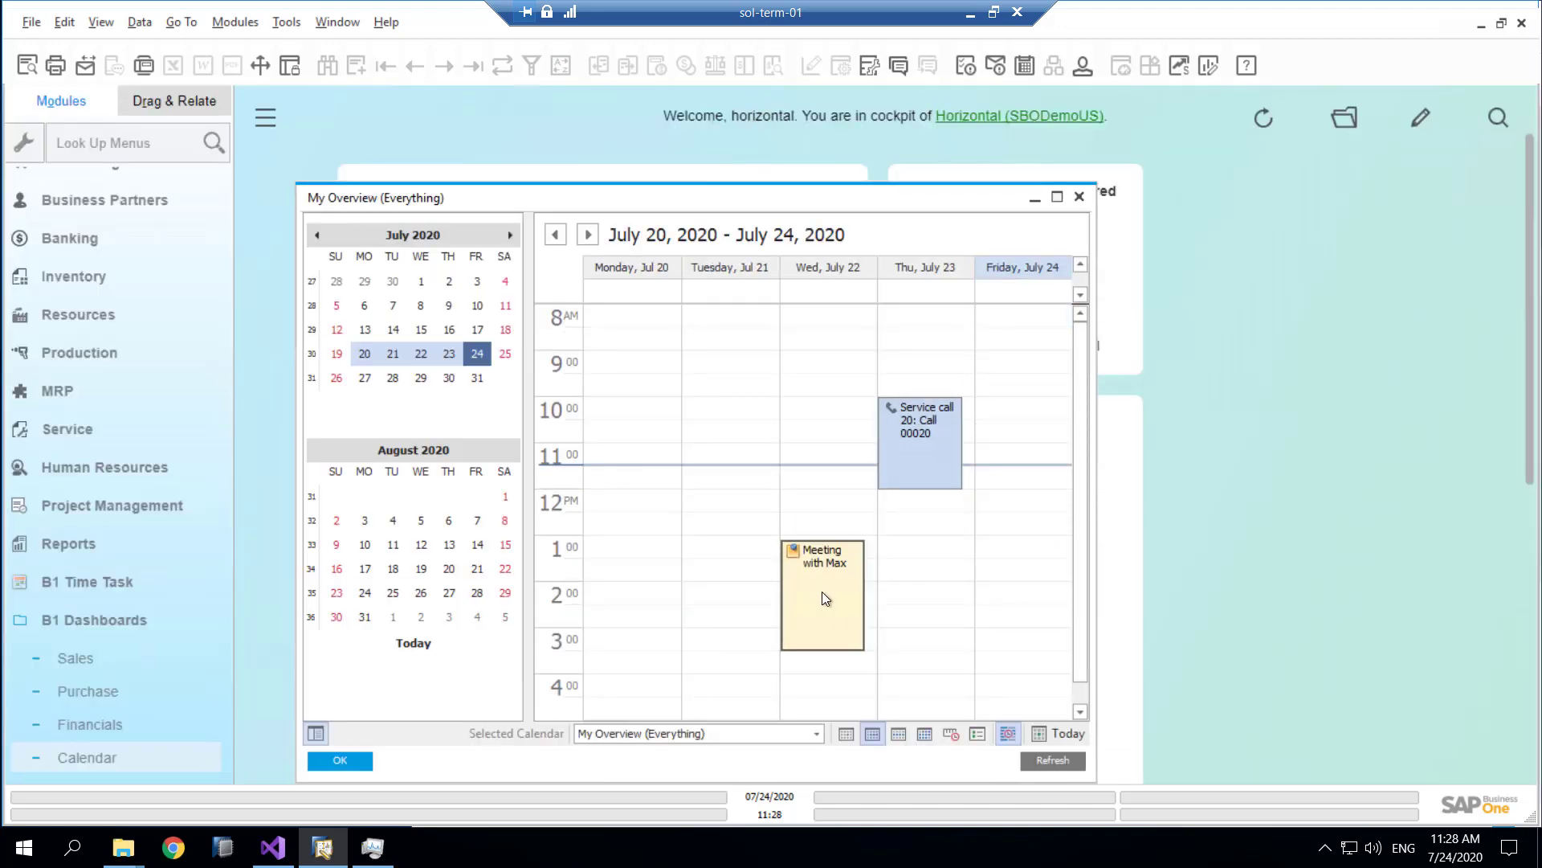
pyautogui.moveTo(911, 456); pyautogui.dragTo(778, 445)
pyautogui.moveTo(813, 557); pyautogui.dragTo(1040, 538)
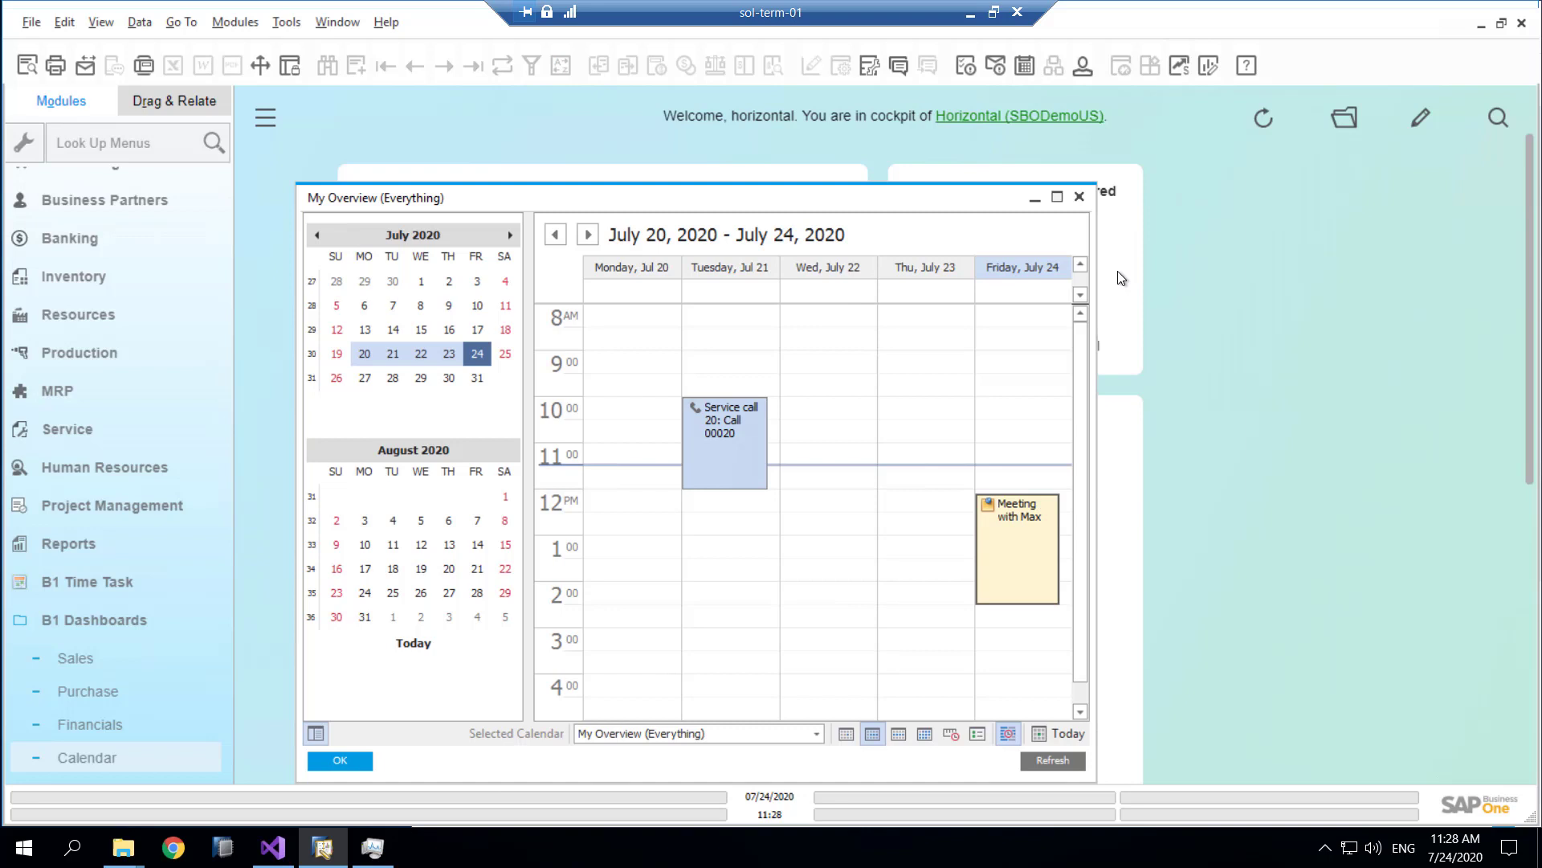
pyautogui.click(1079, 197)
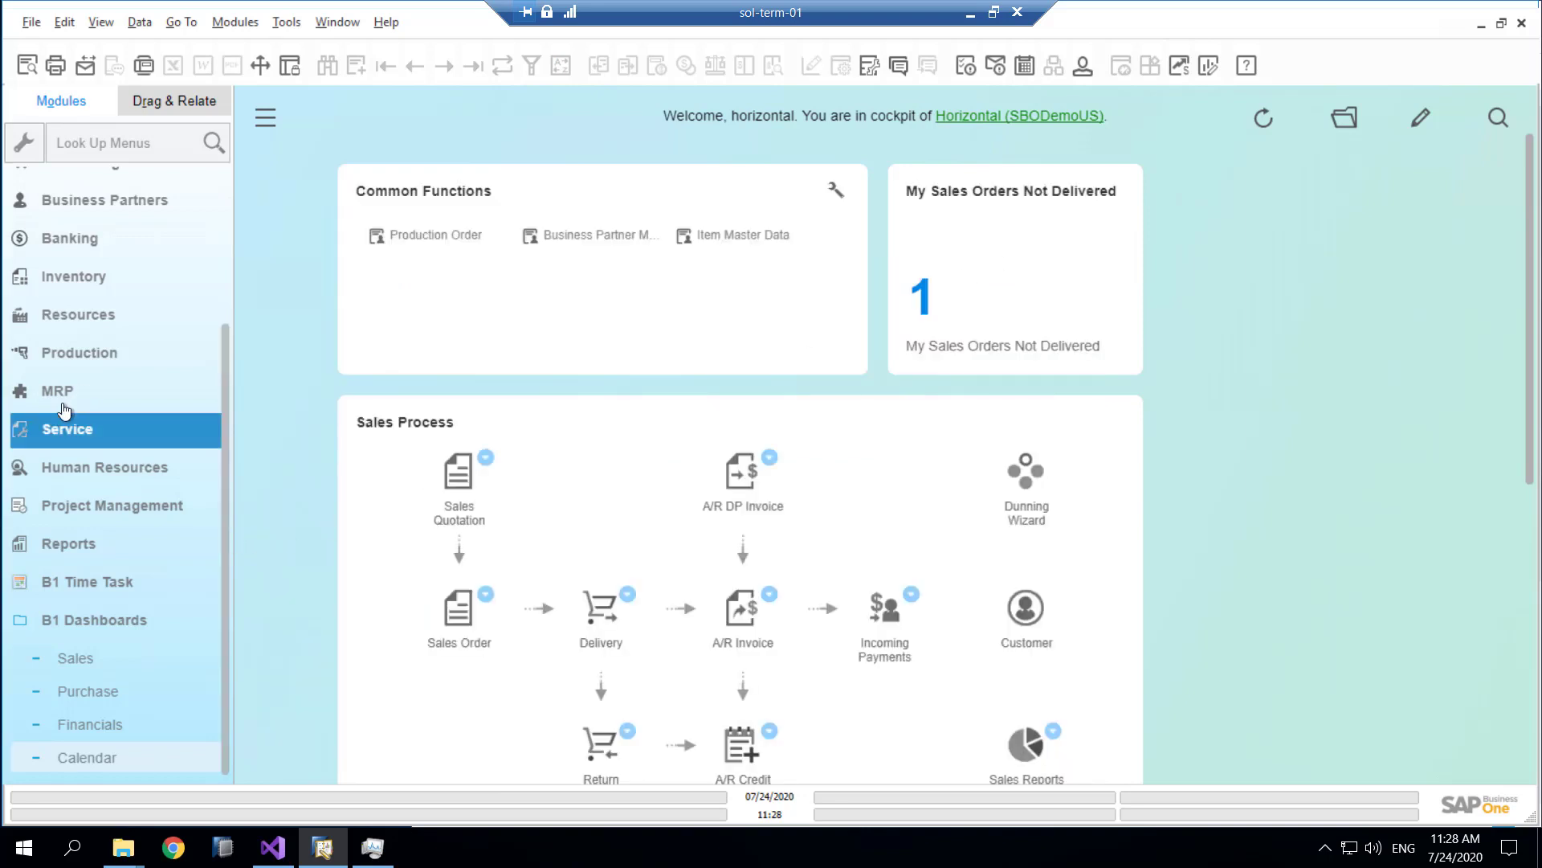
# Open Business Partner Master Data and go to the universal function behind the TEST button.
pyautogui.click(123, 206)
pyautogui.click(134, 249)
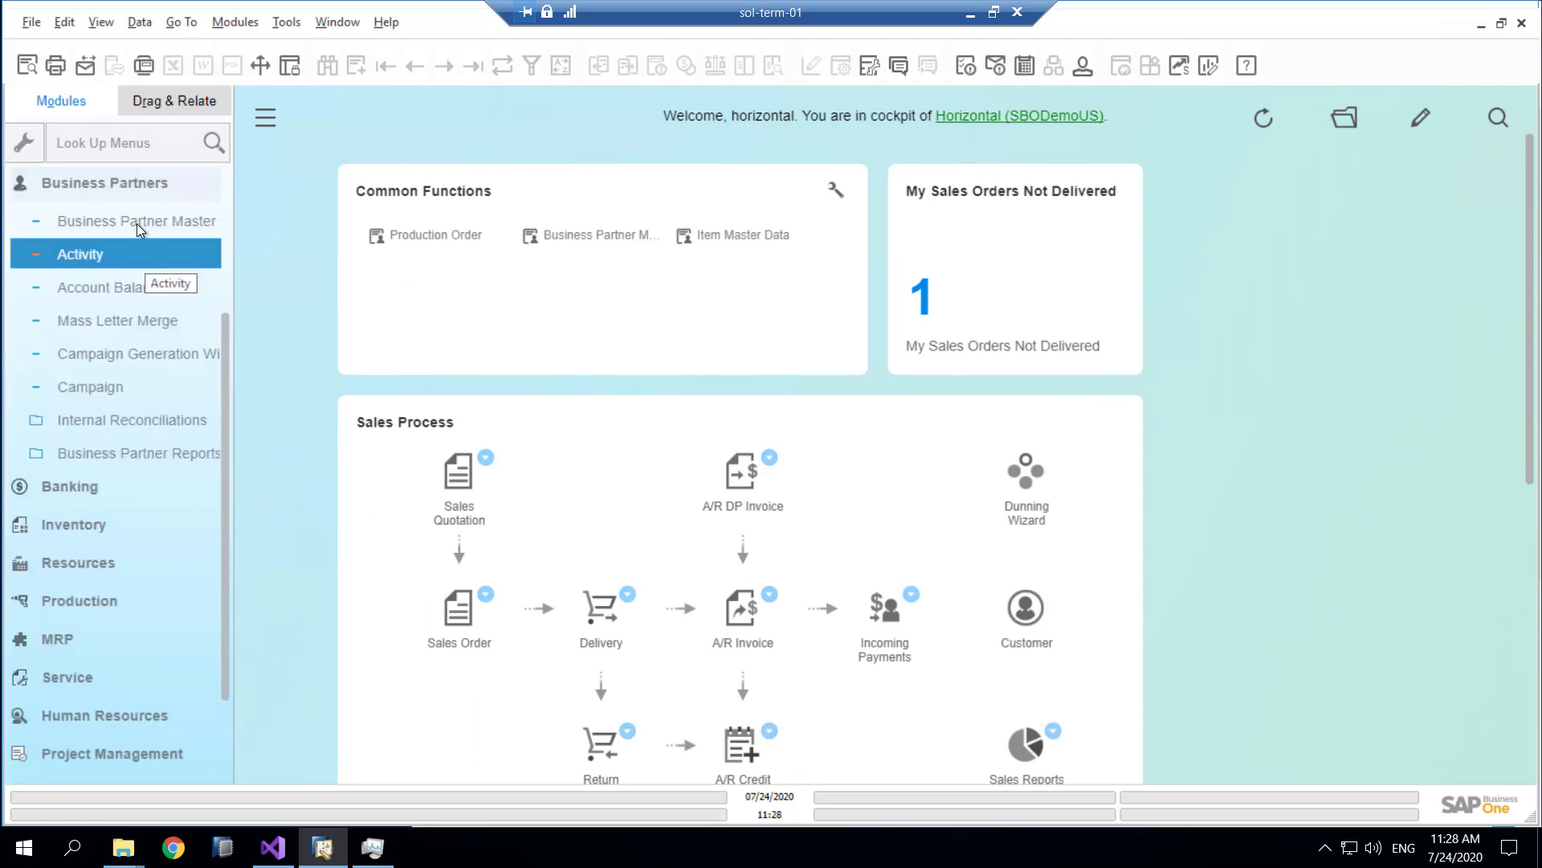
pyautogui.click(137, 223)
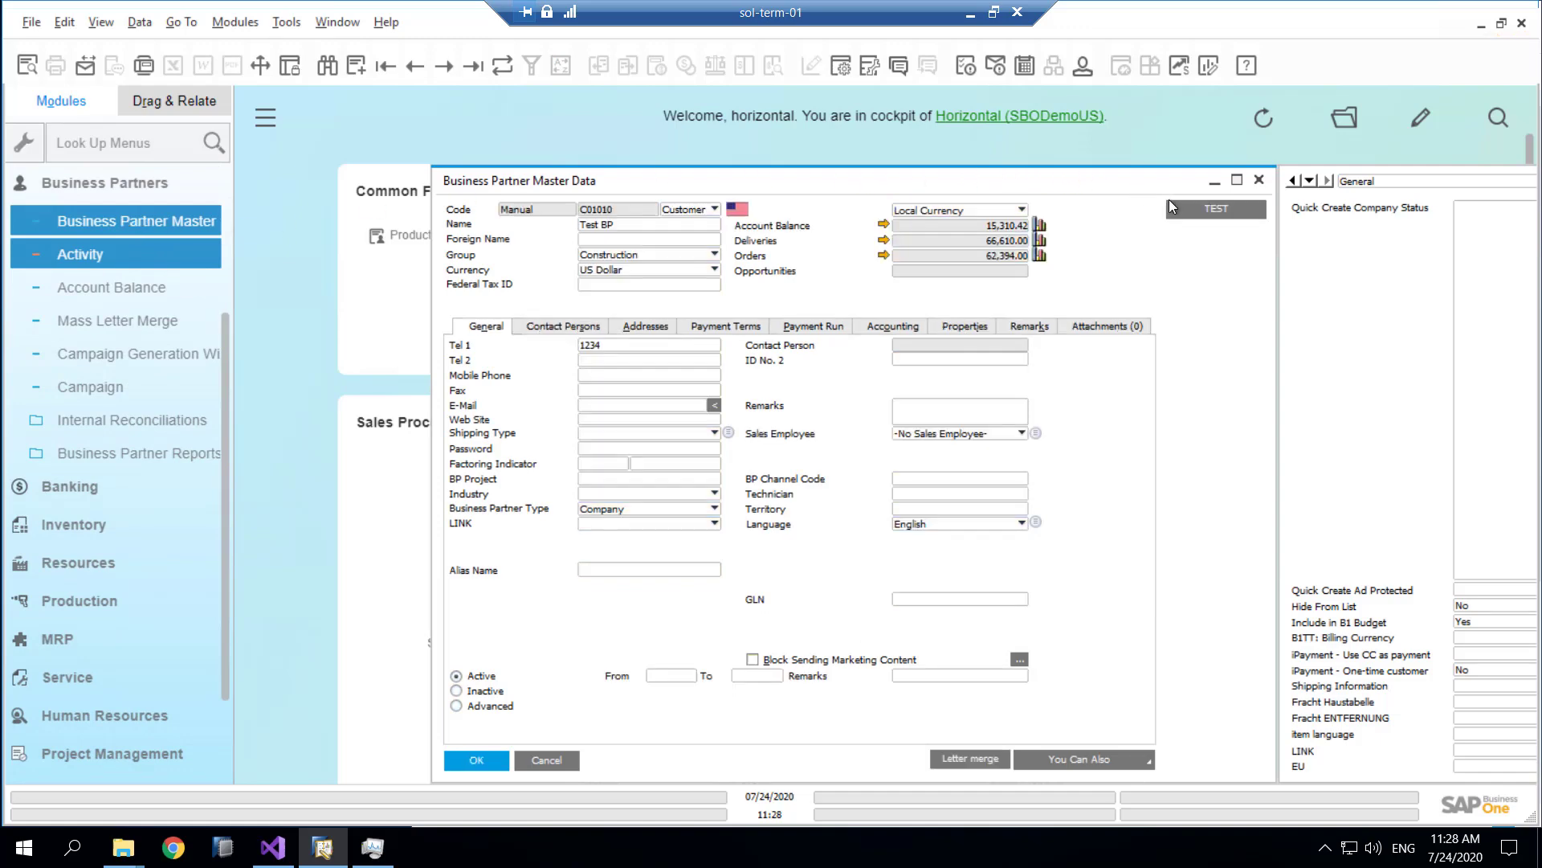
pyautogui.rightClick(1202, 210)
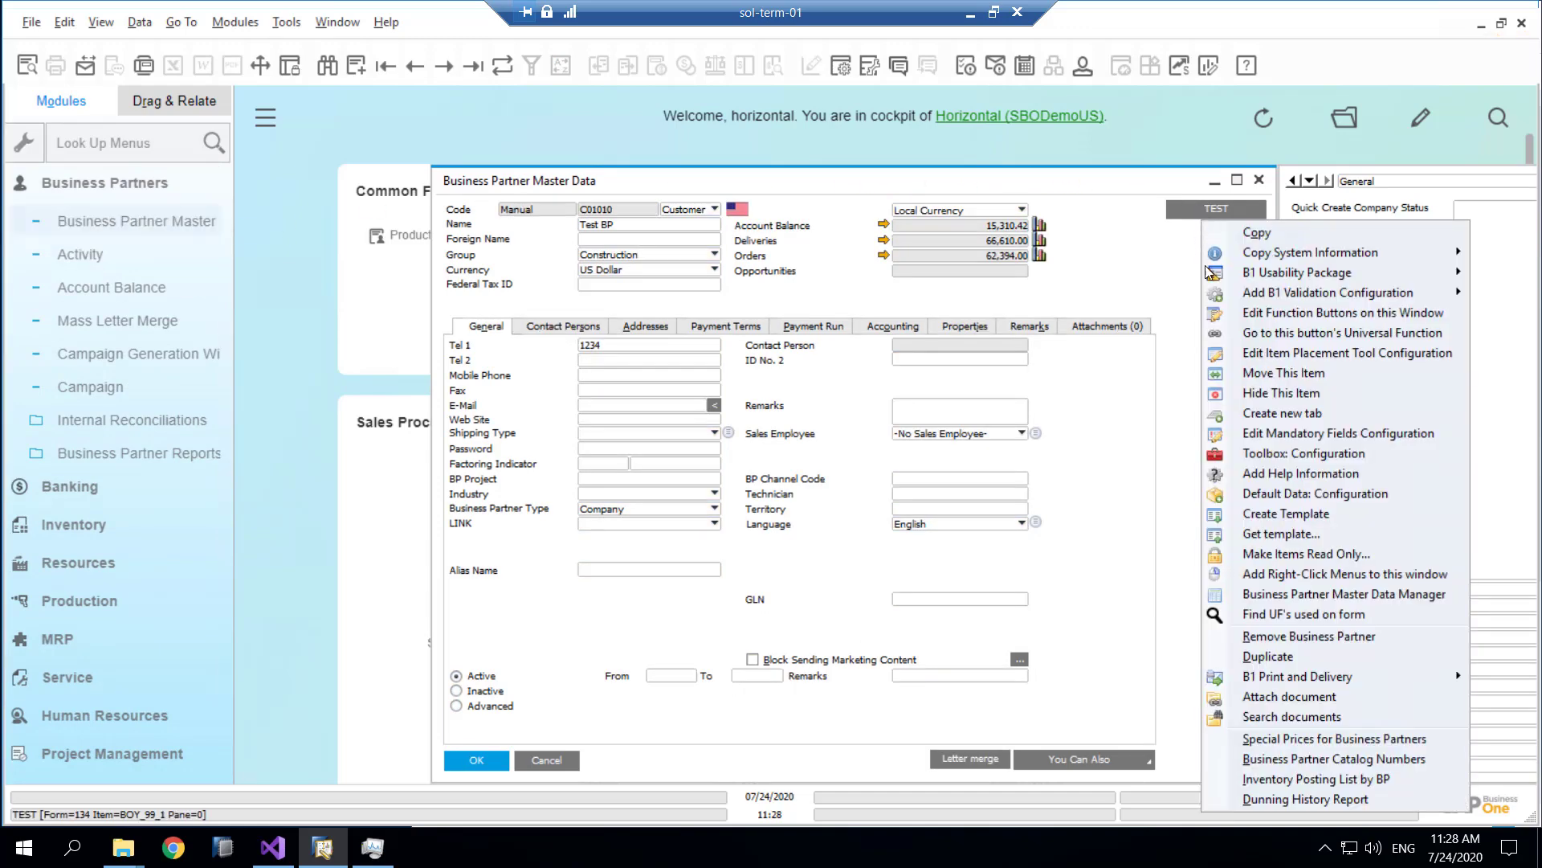
pyautogui.click(1229, 338)
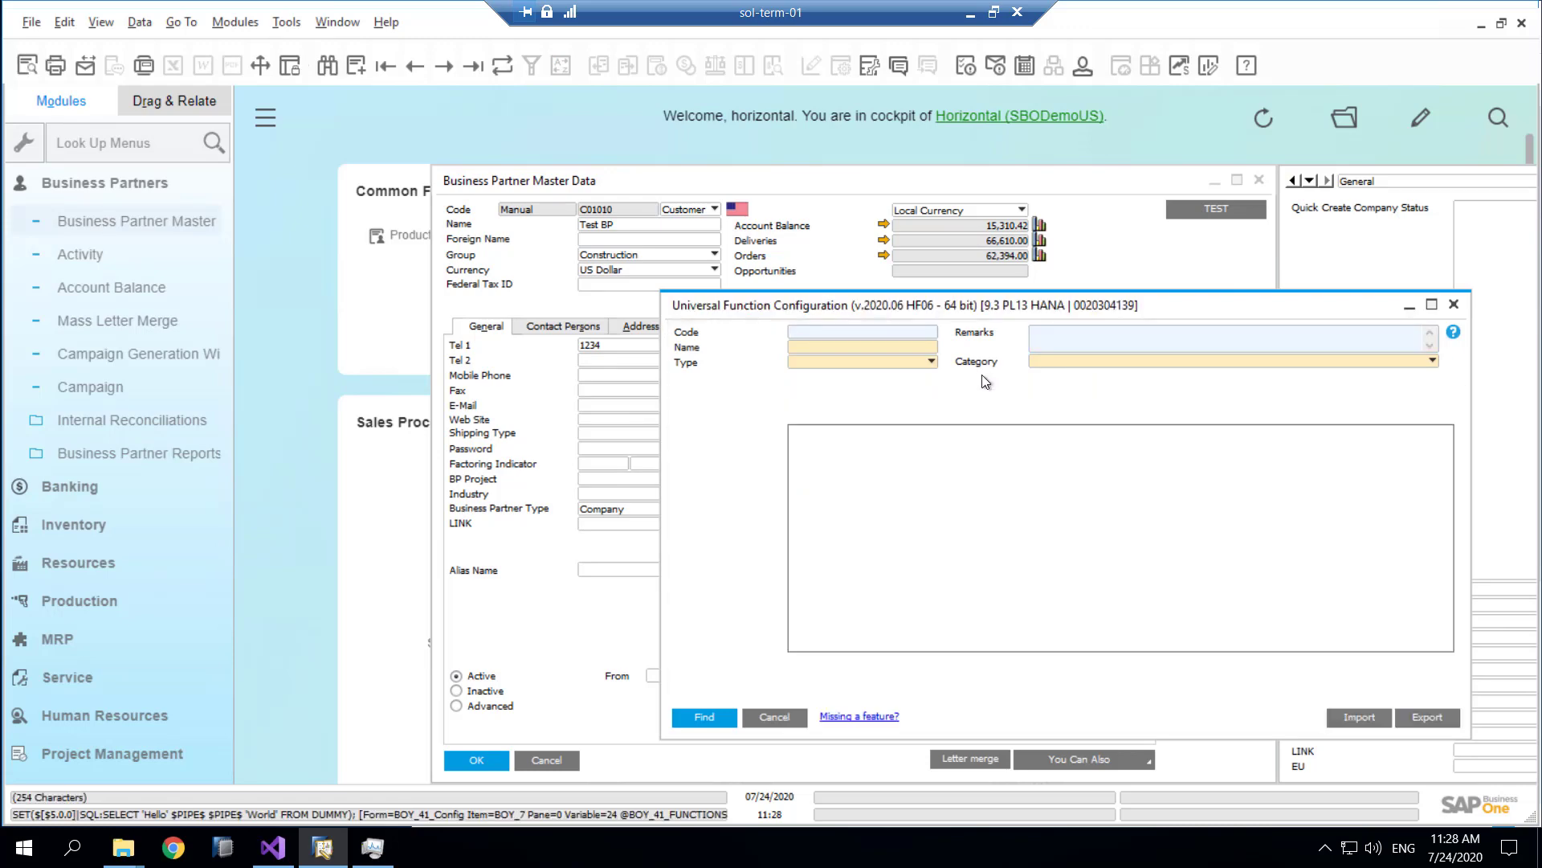
# Set the TEST function's type to Dashboard with Purchase overview as its dashboard.
pyautogui.click(874, 364)
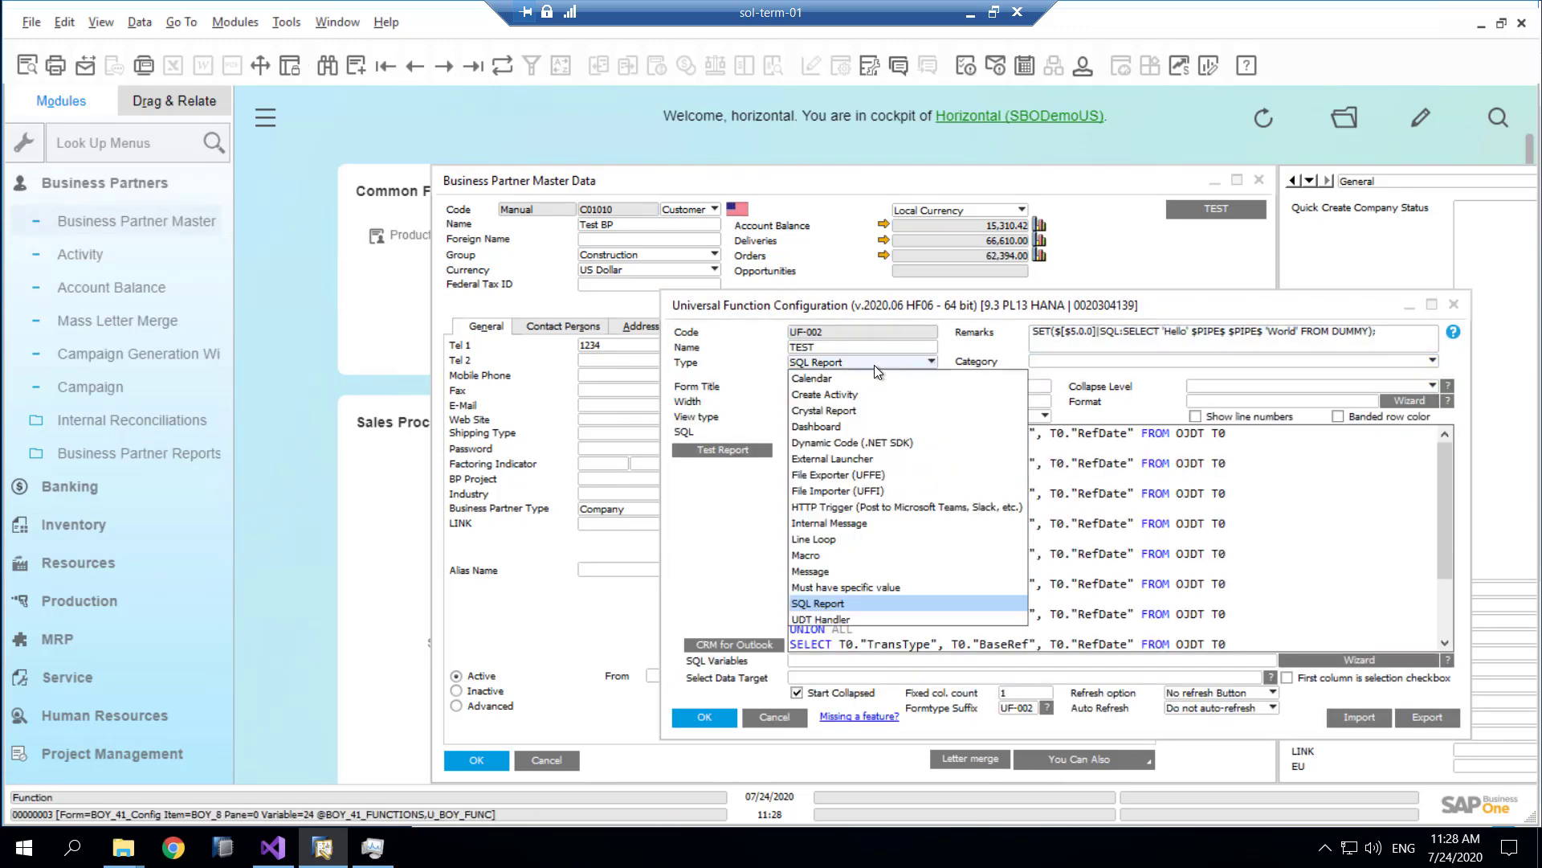
pyautogui.click(818, 427)
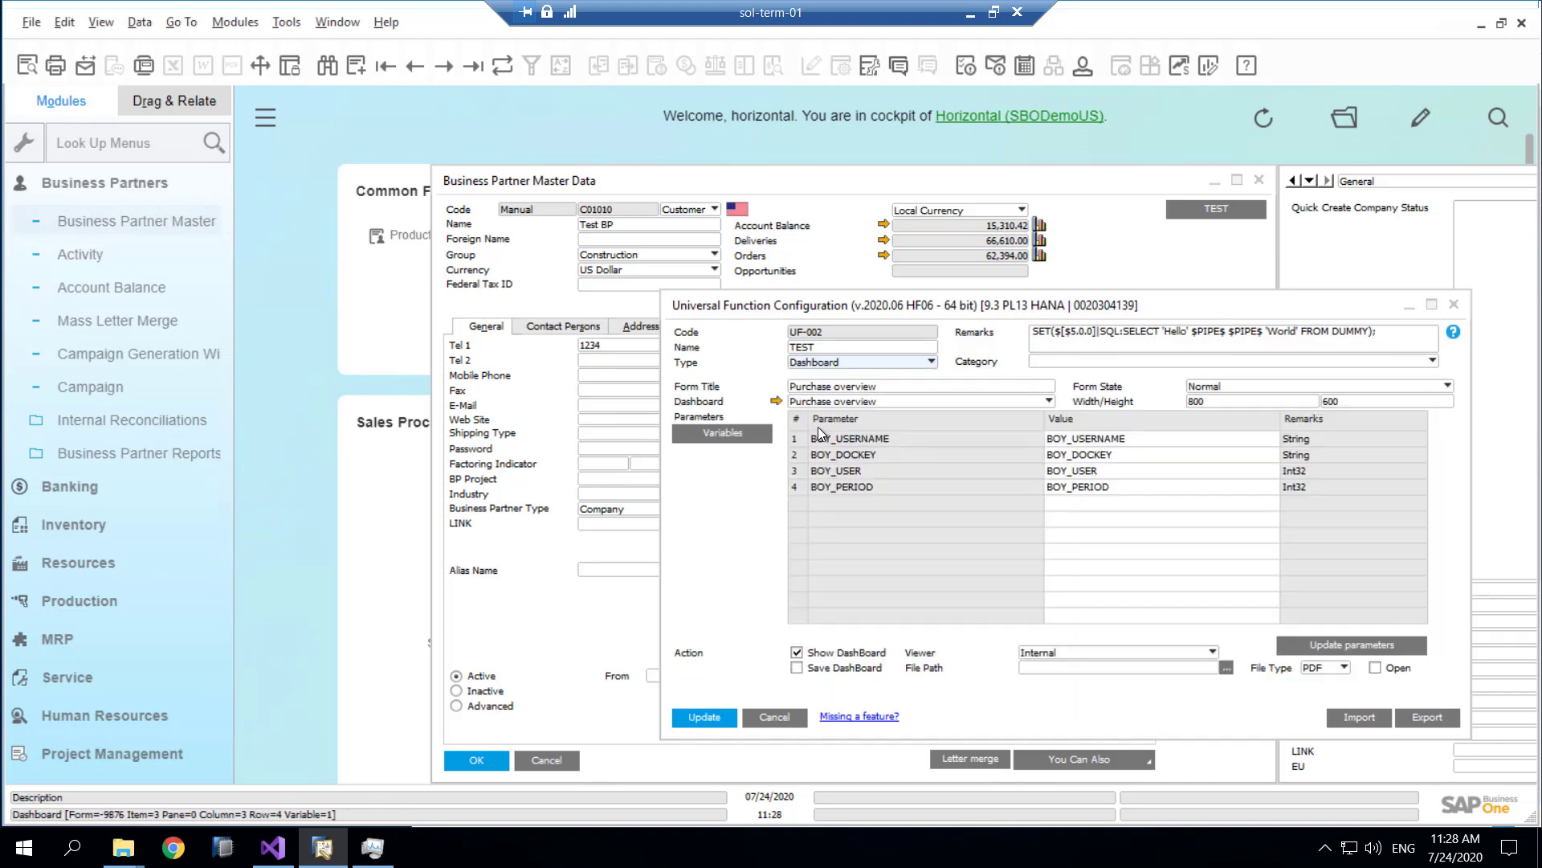
pyautogui.click(866, 406)
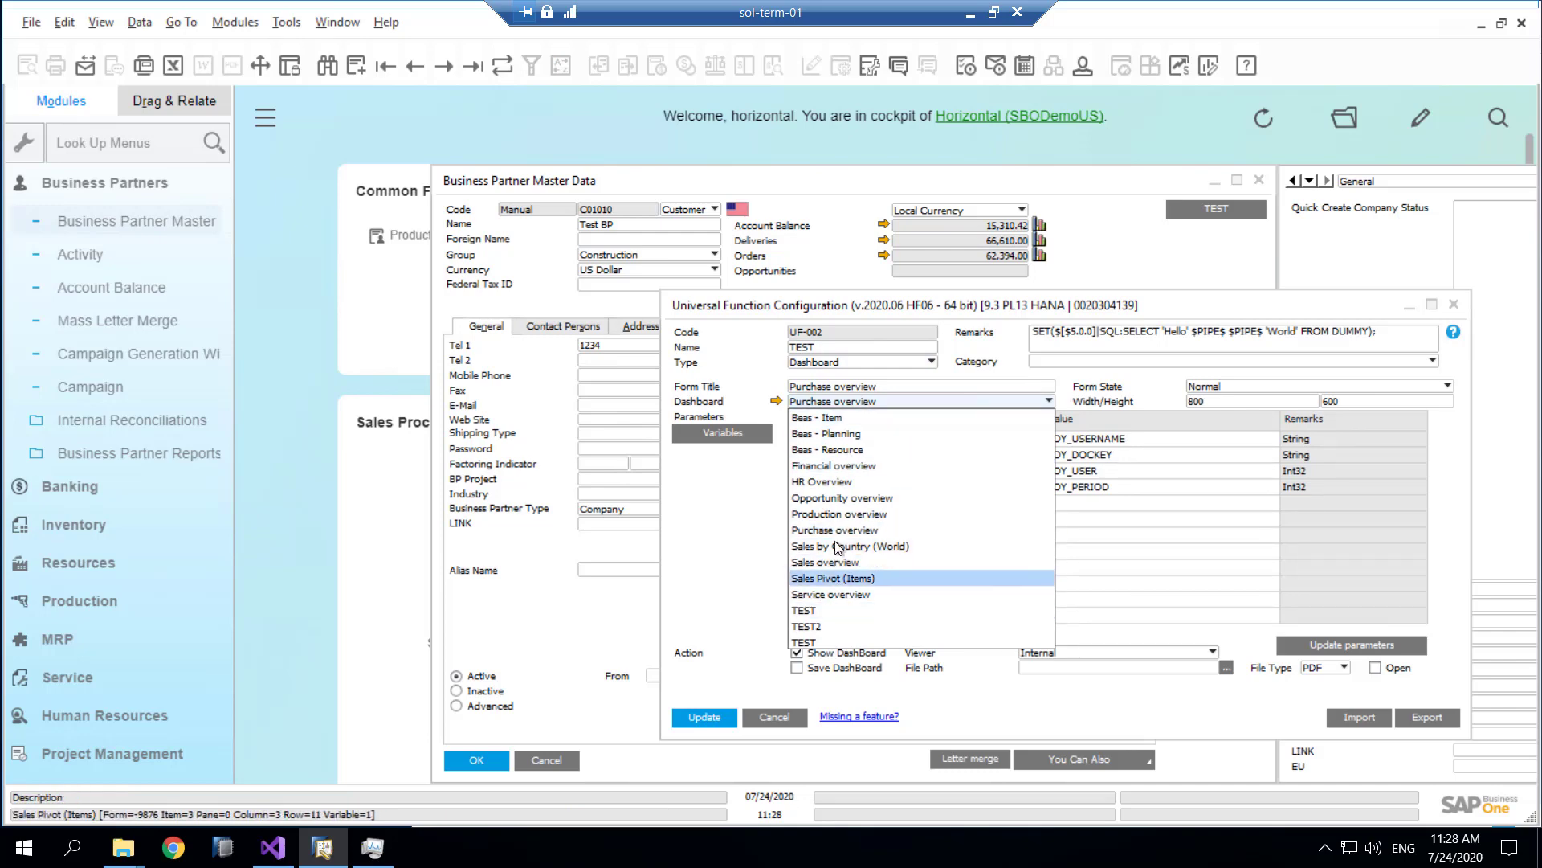
pyautogui.click(767, 513)
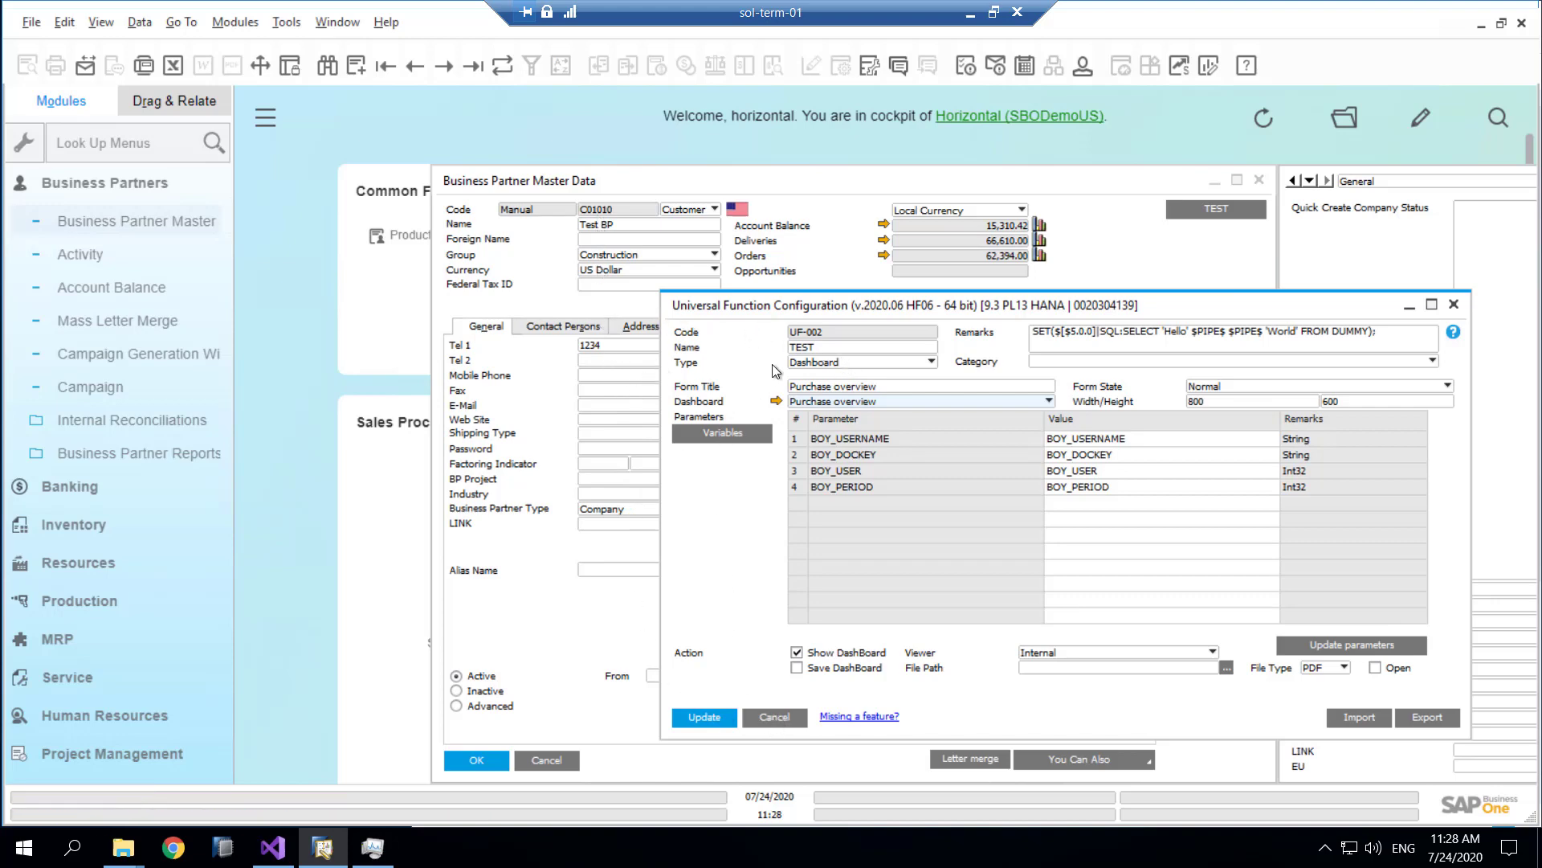
pyautogui.click(228, 23)
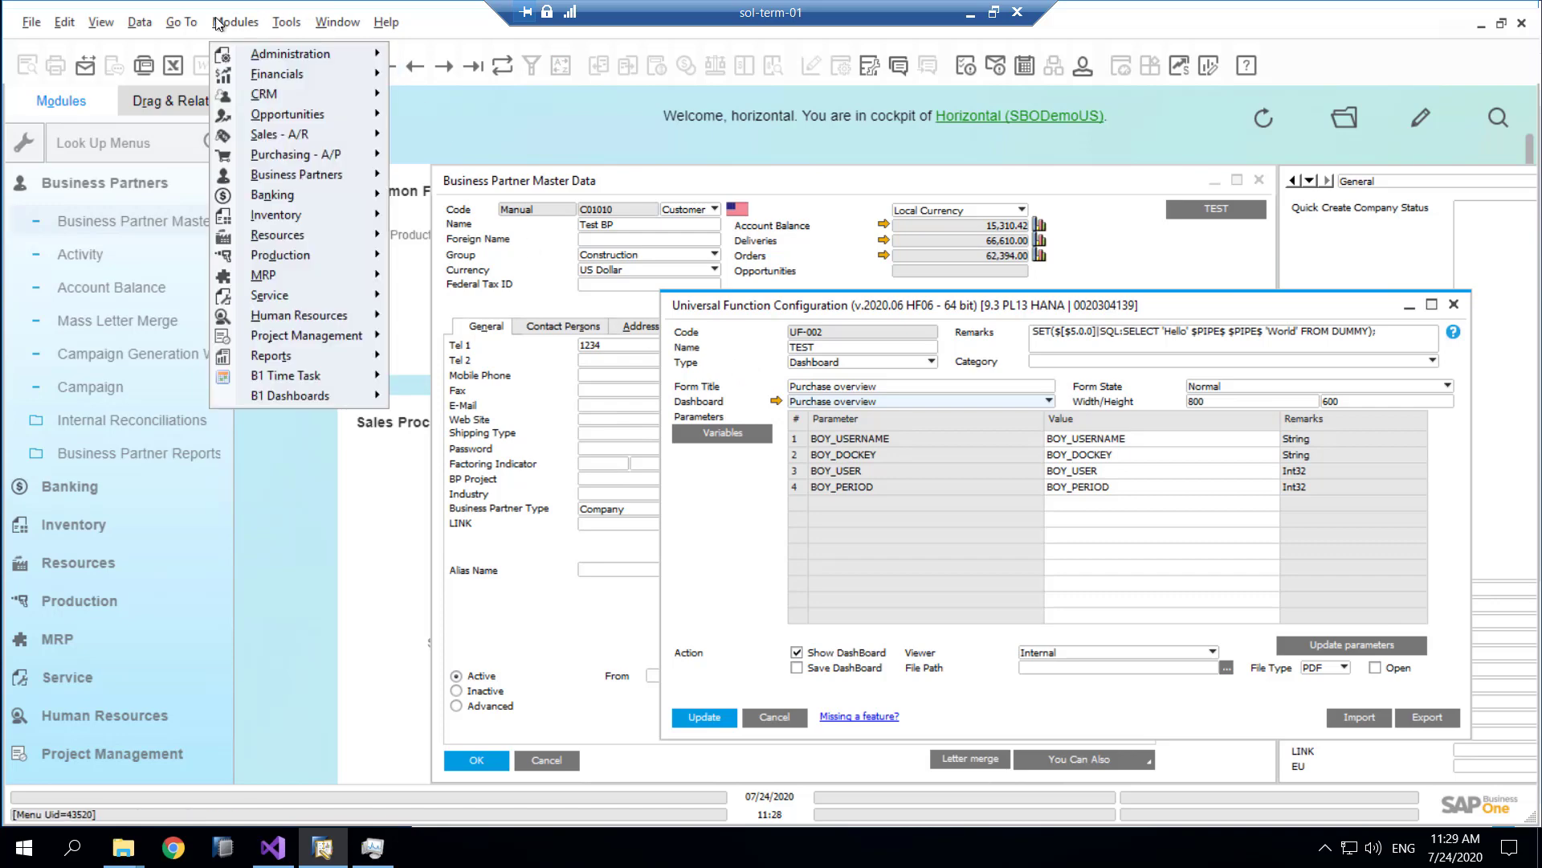
pyautogui.moveTo(265, 53)
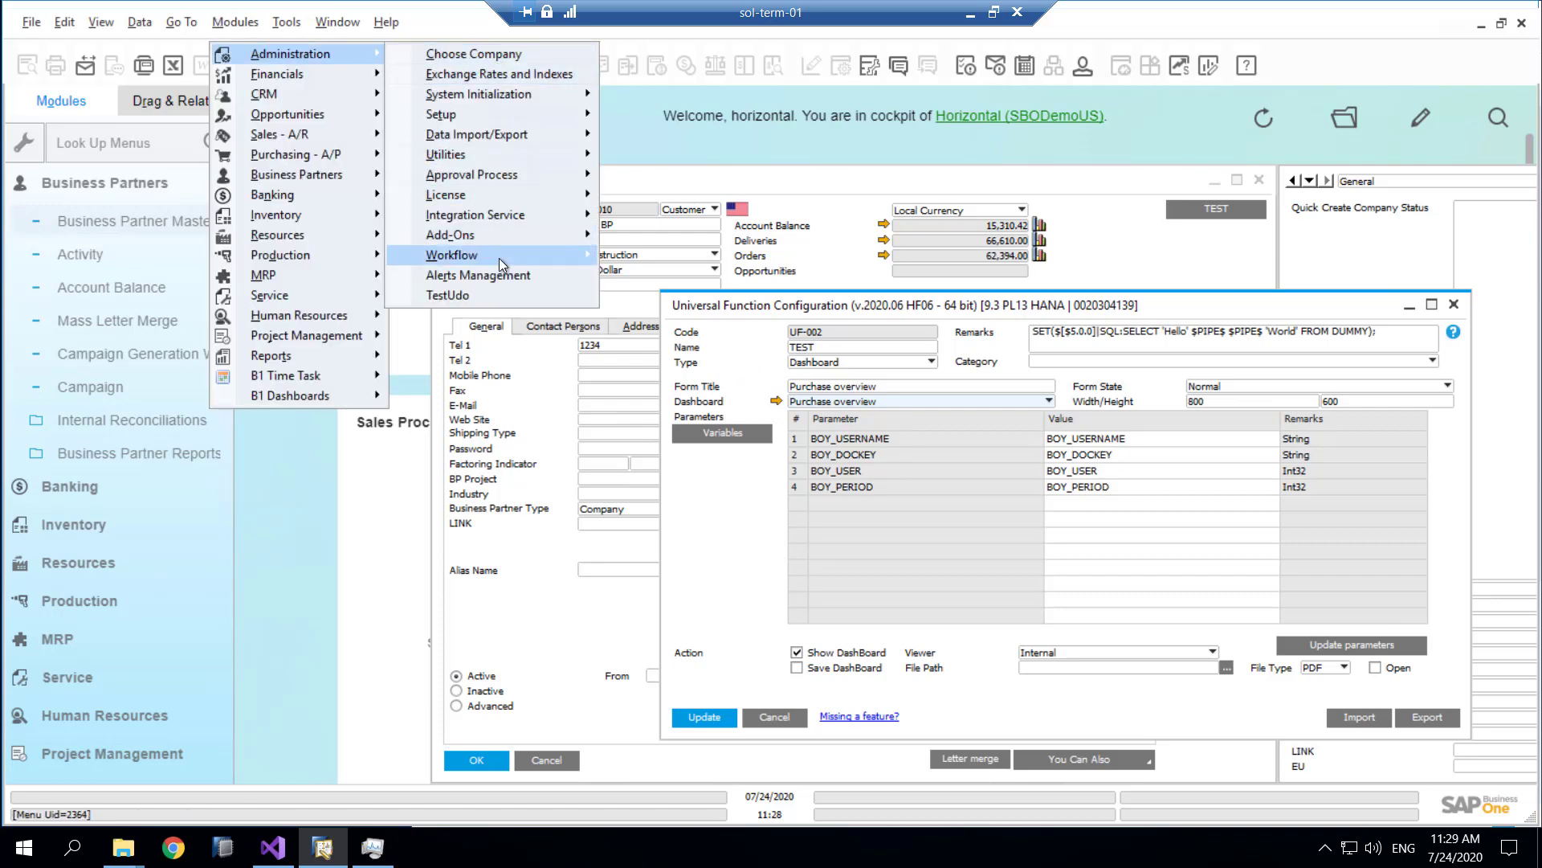
pyautogui.moveTo(502, 251)
pyautogui.moveTo(542, 237)
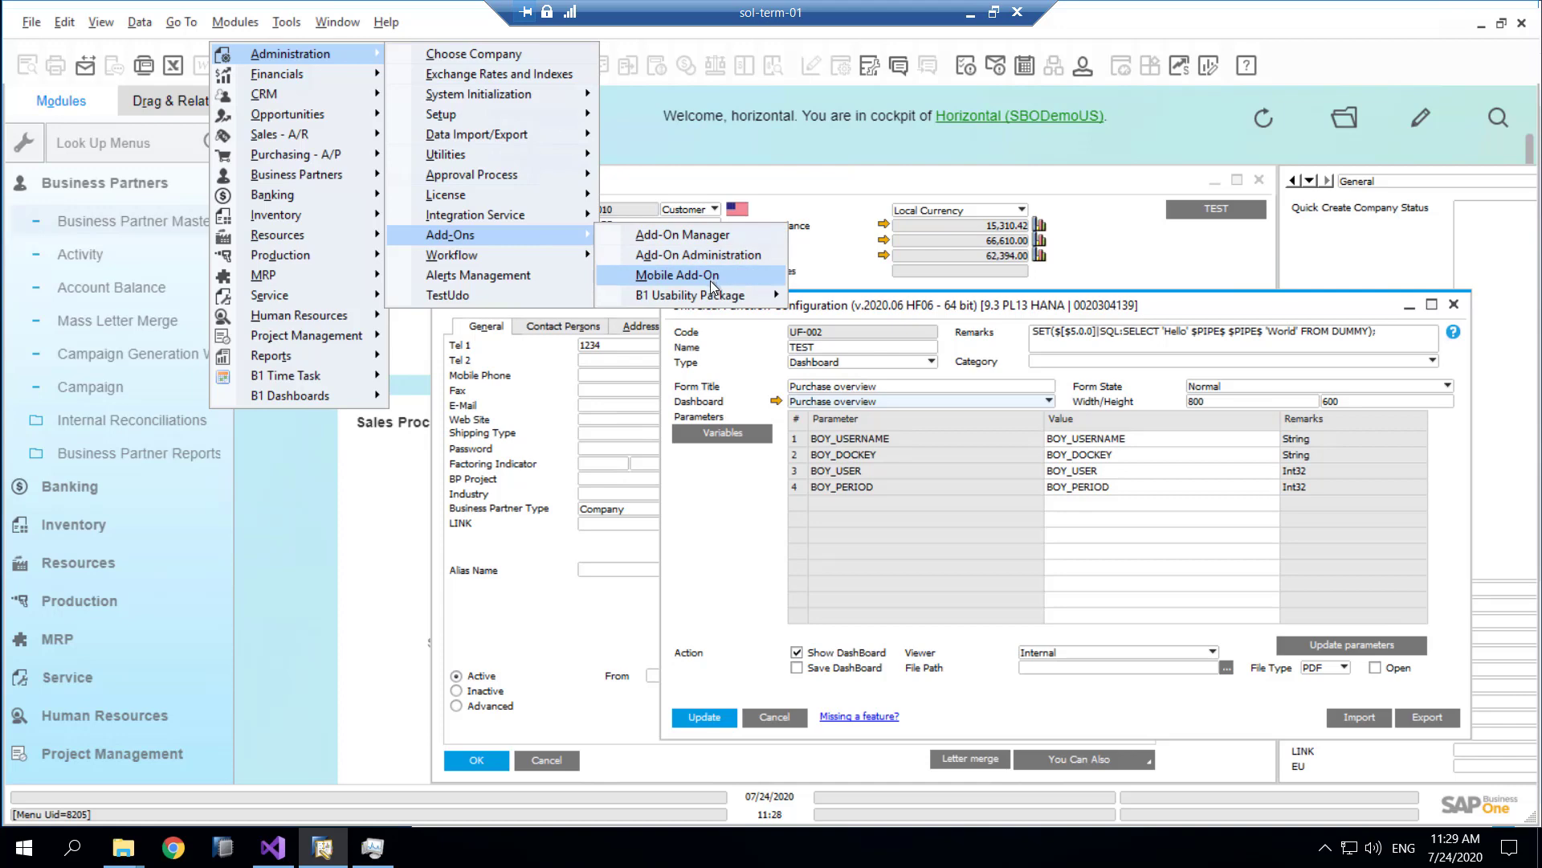
pyautogui.moveTo(714, 297)
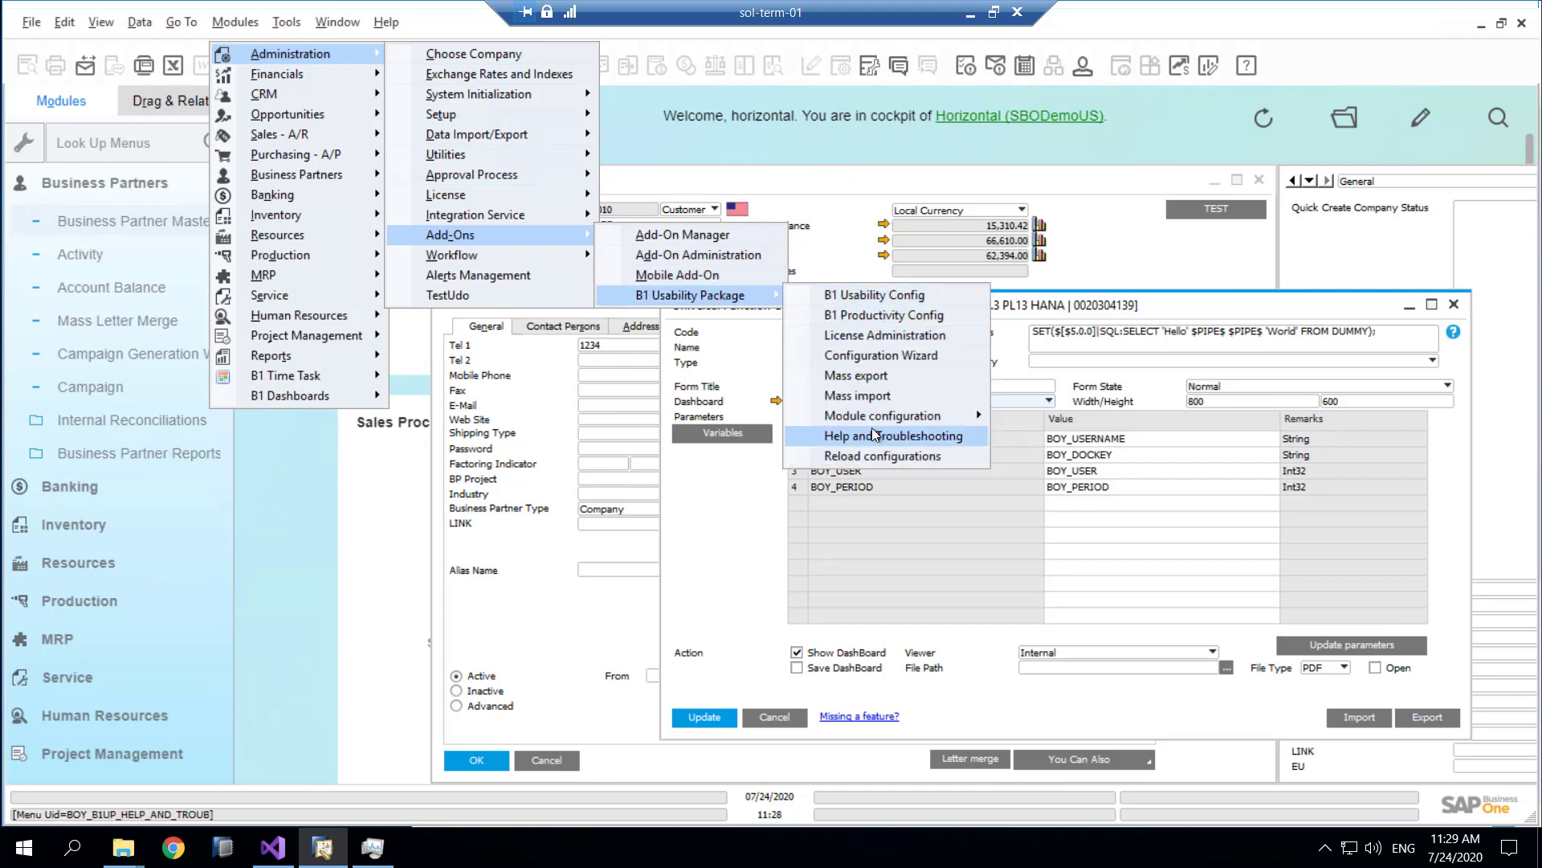
pyautogui.moveTo(881, 426)
pyautogui.click(1068, 329)
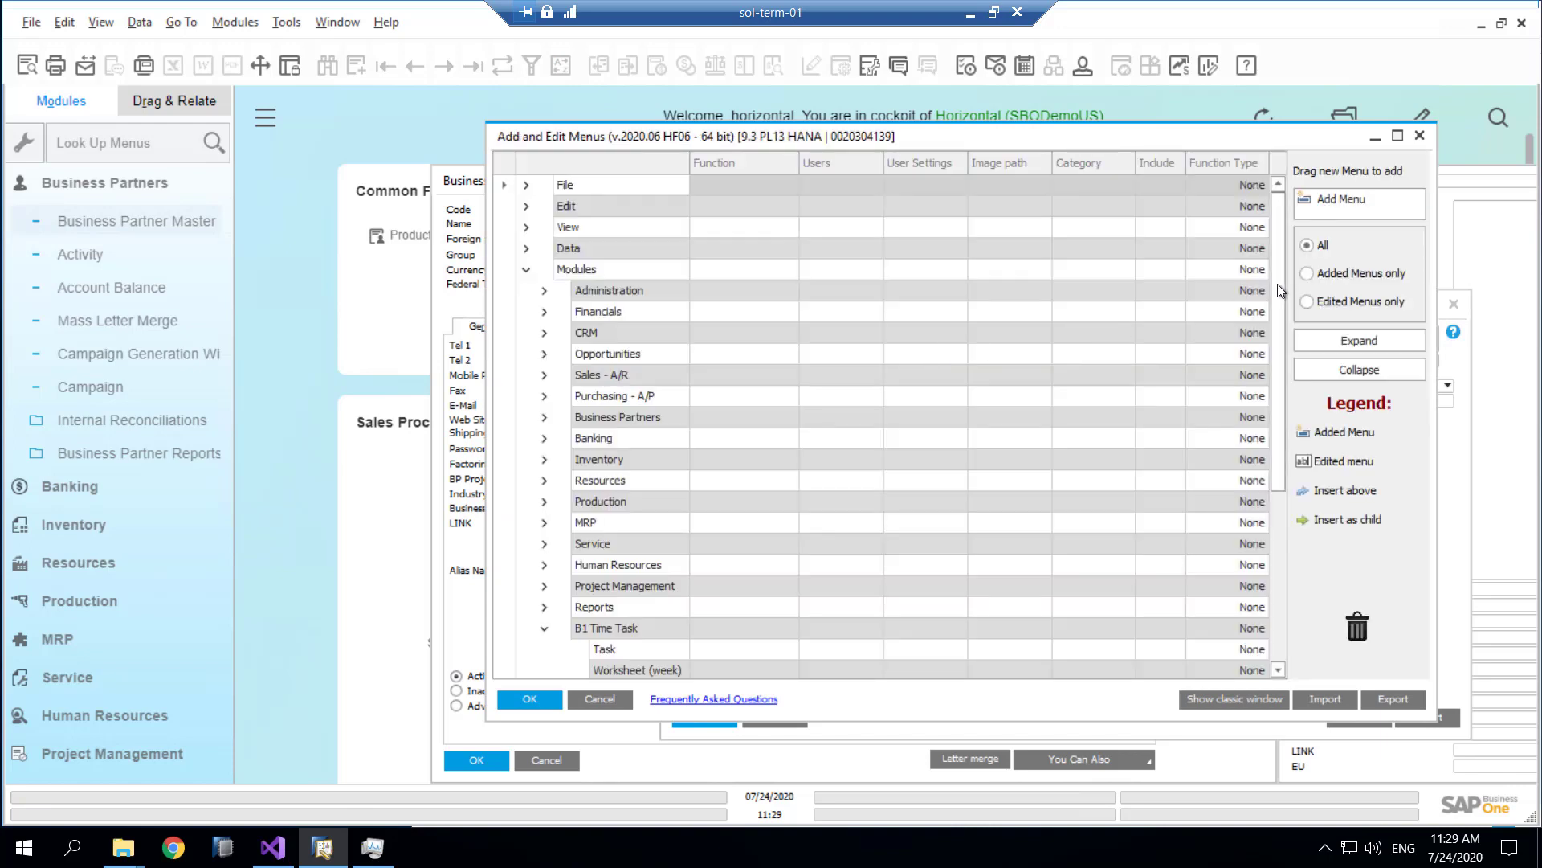
pyautogui.moveTo(1281, 290); pyautogui.dragTo(1280, 469)
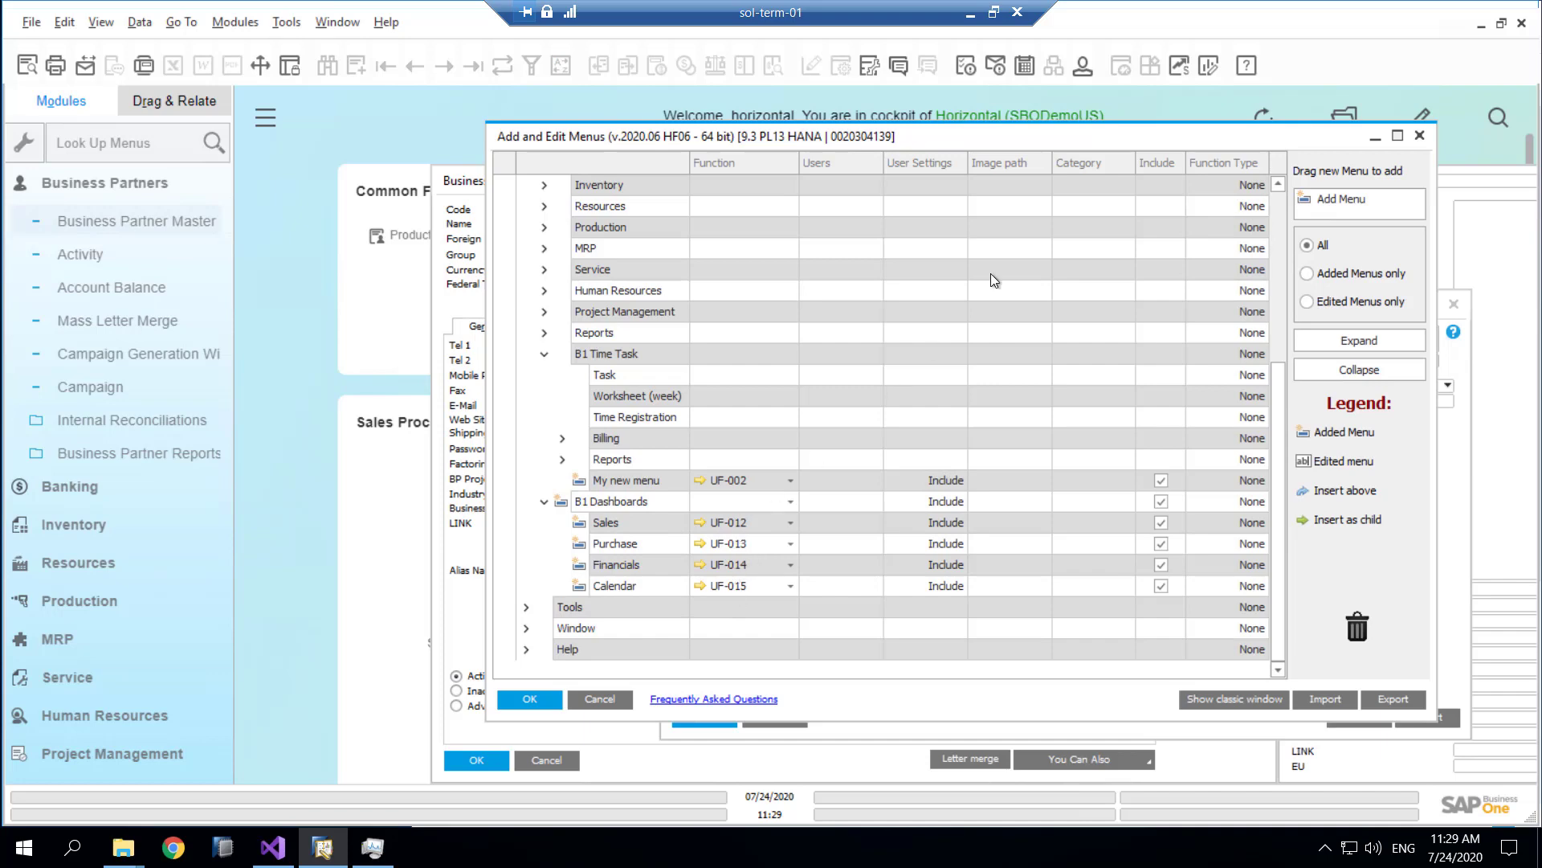
pyautogui.click(1413, 139)
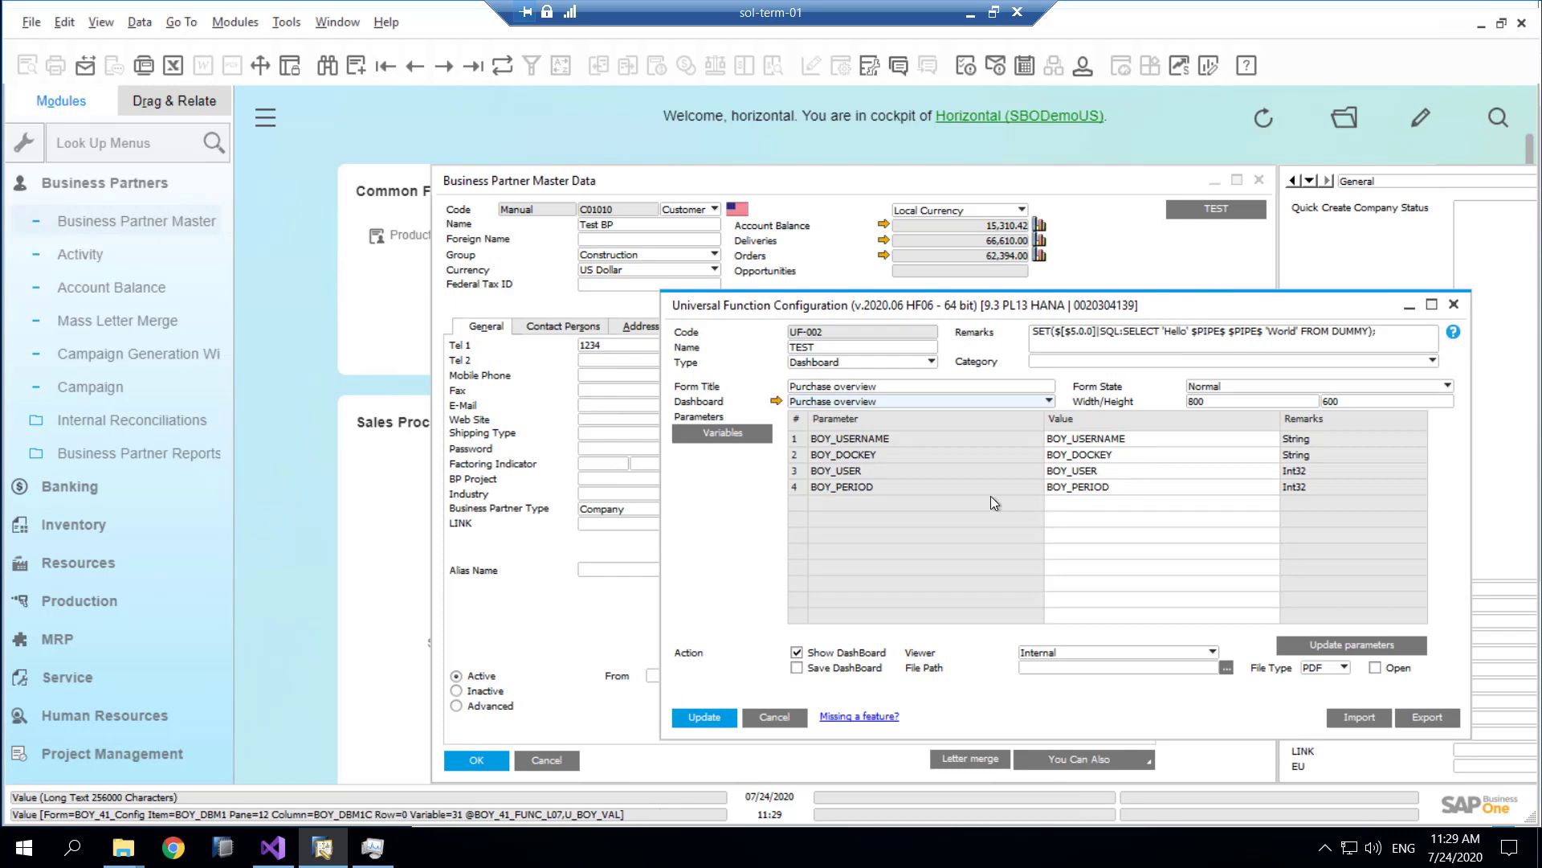
# Keep UF-002's form state at Normal and its dashboard viewer at Internal.
pyautogui.click(1265, 388)
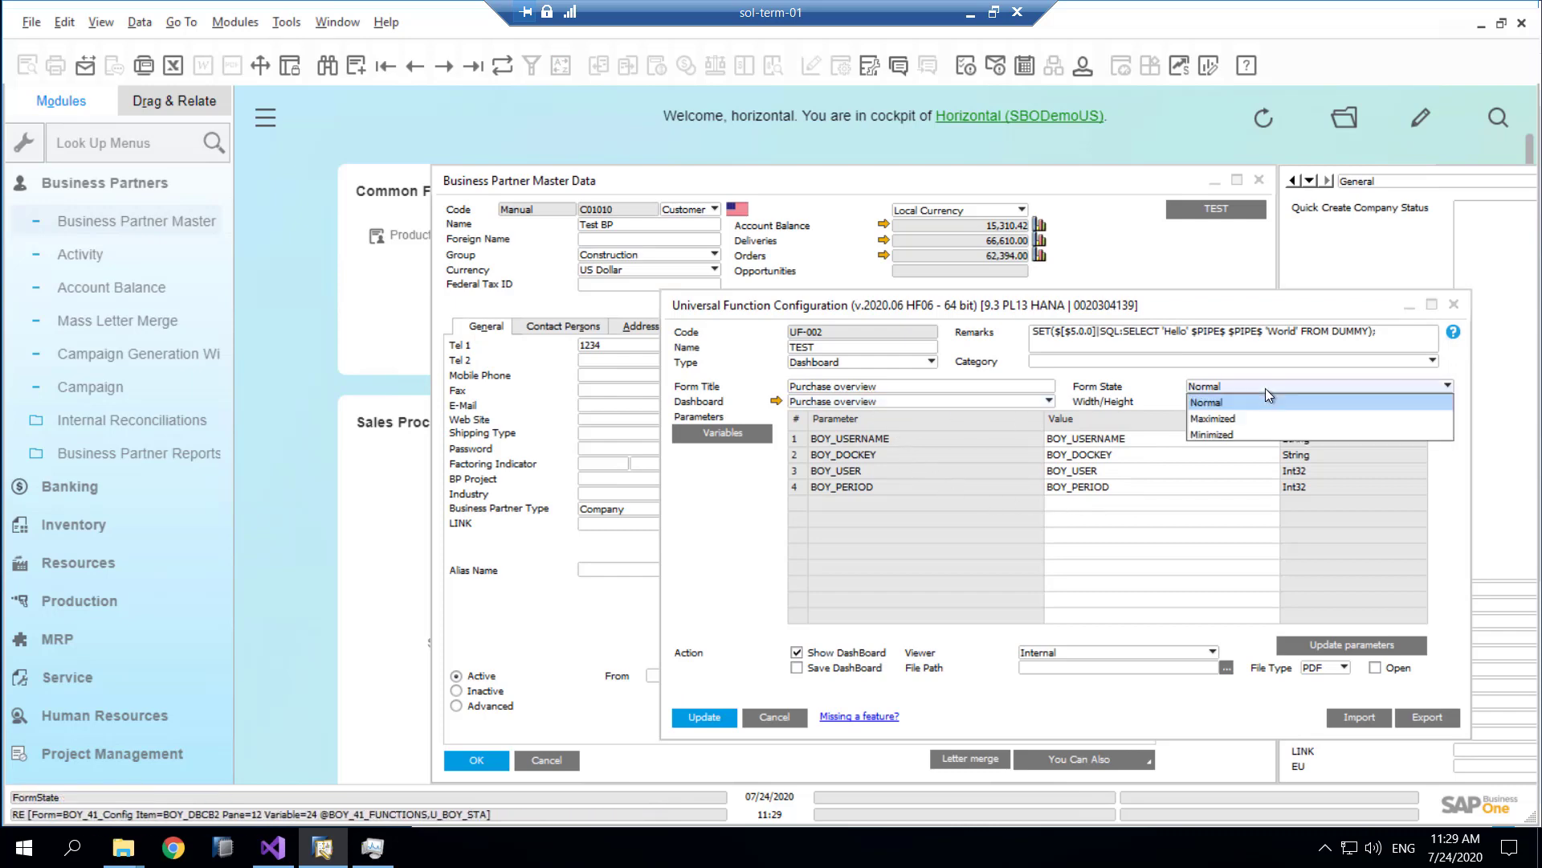
pyautogui.click(1265, 388)
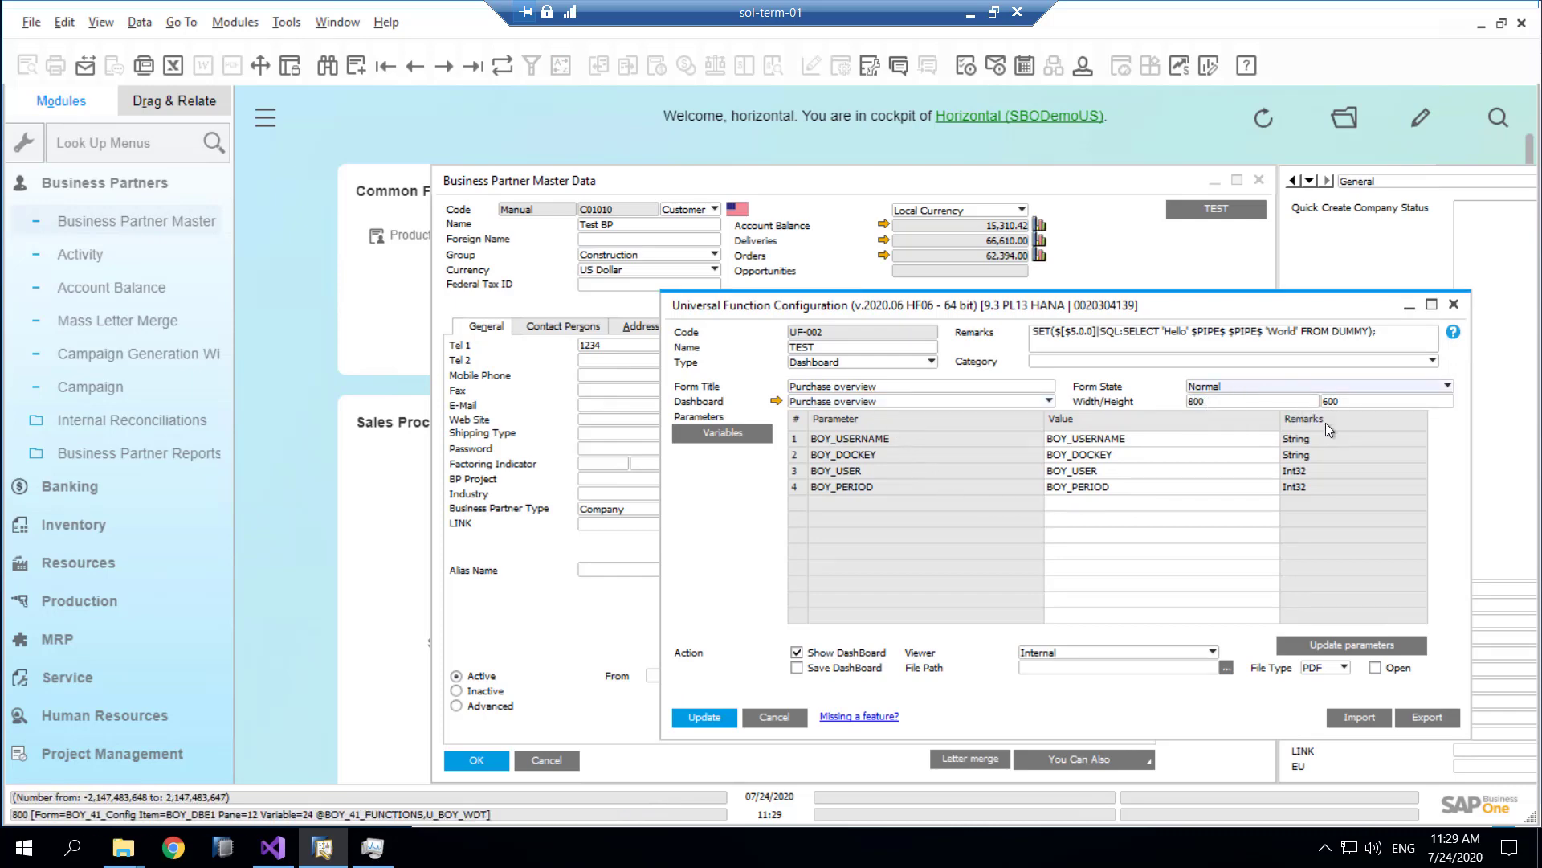
pyautogui.click(1026, 658)
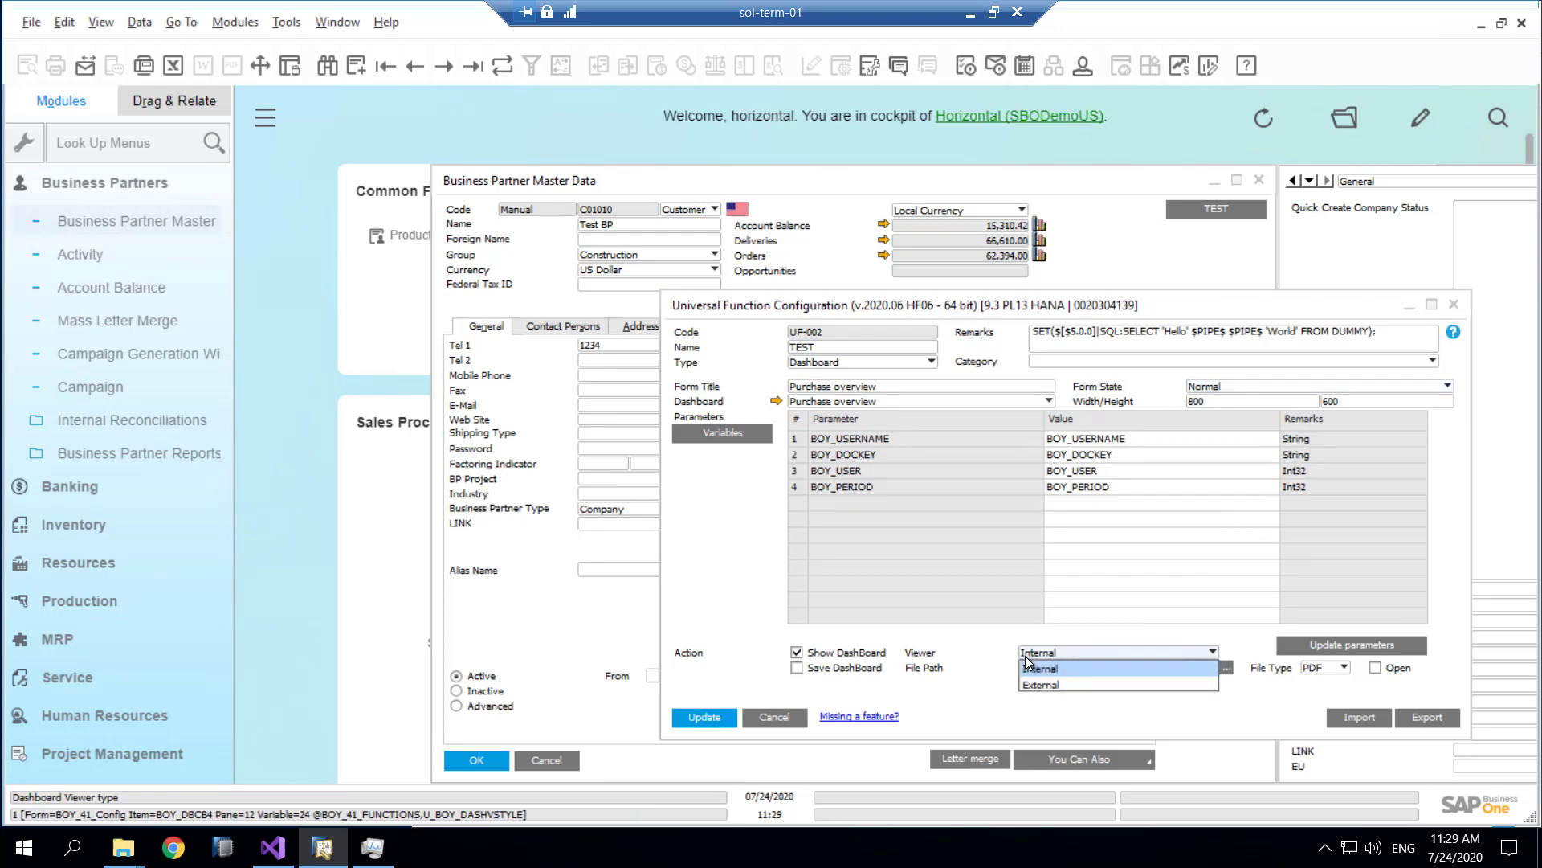
pyautogui.click(779, 625)
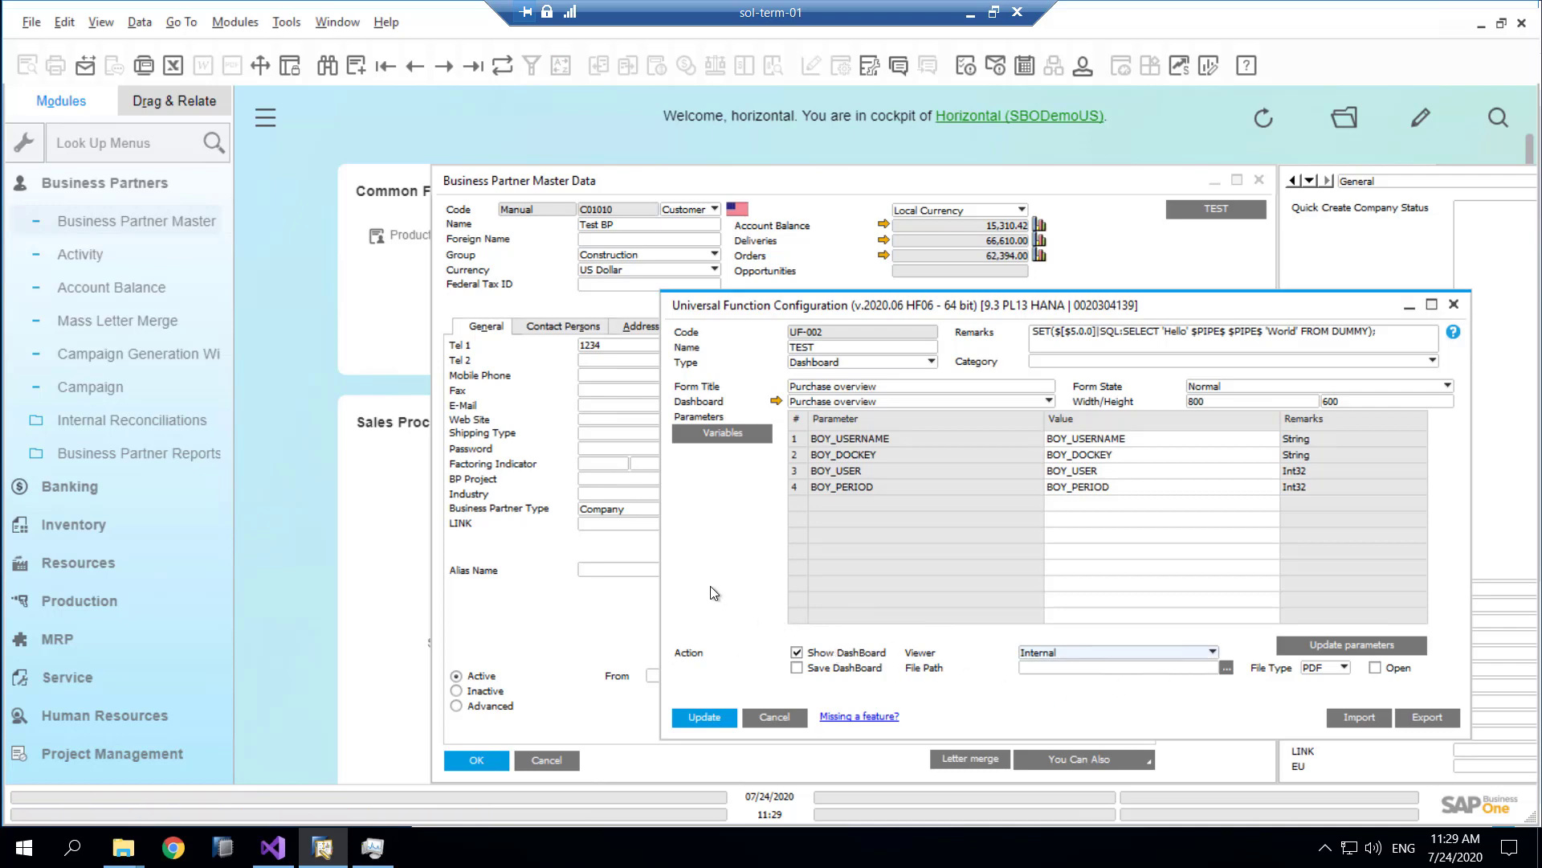
# Discard the changes and search for the Calendar-type universal function, finding UF-015.
pyautogui.press('Escape')
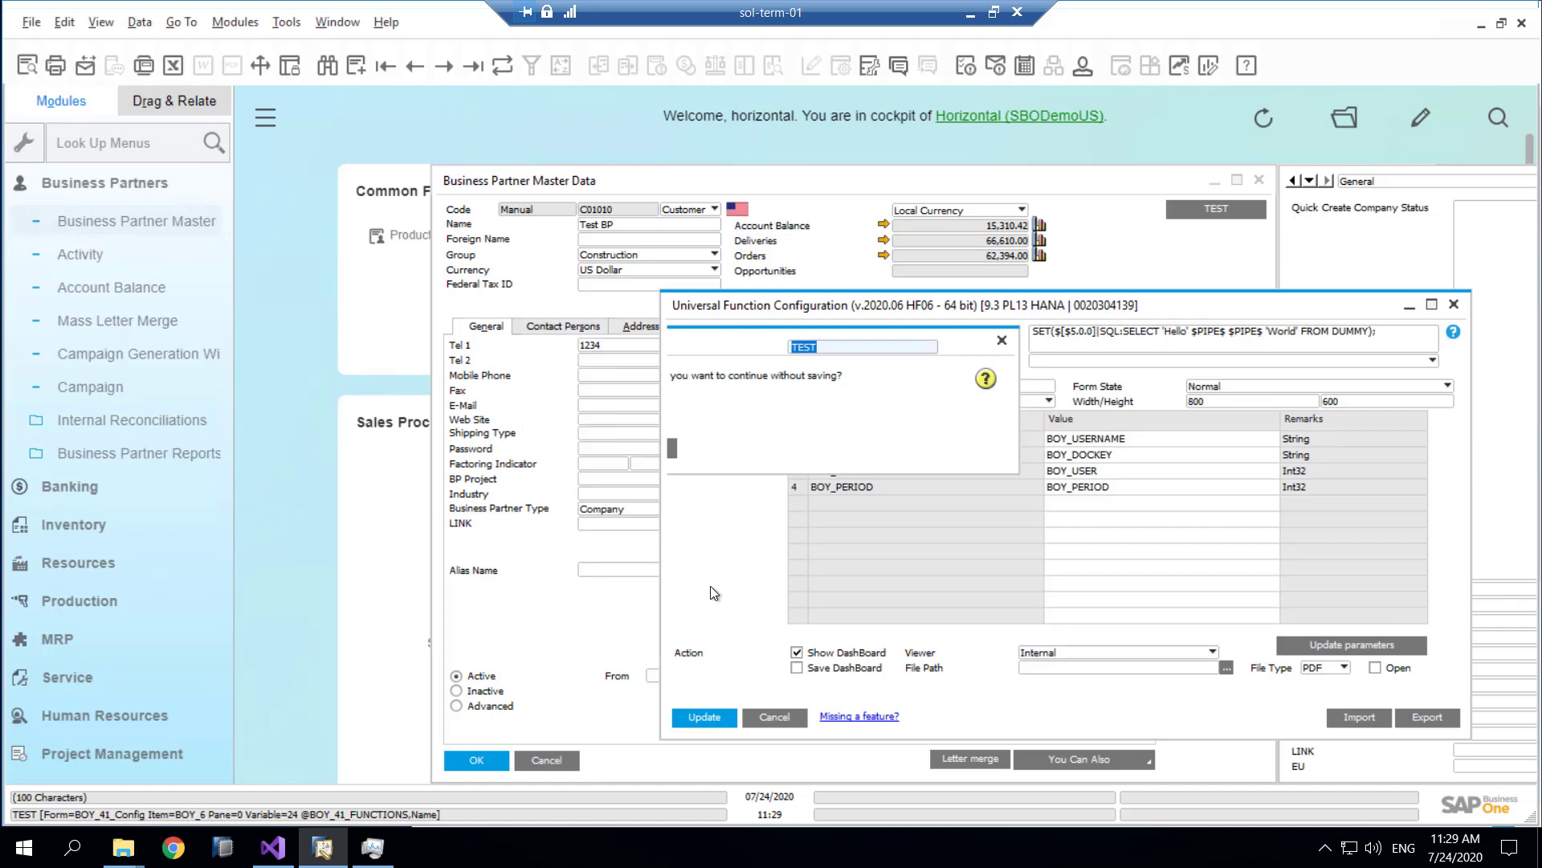
pyautogui.press('Return')
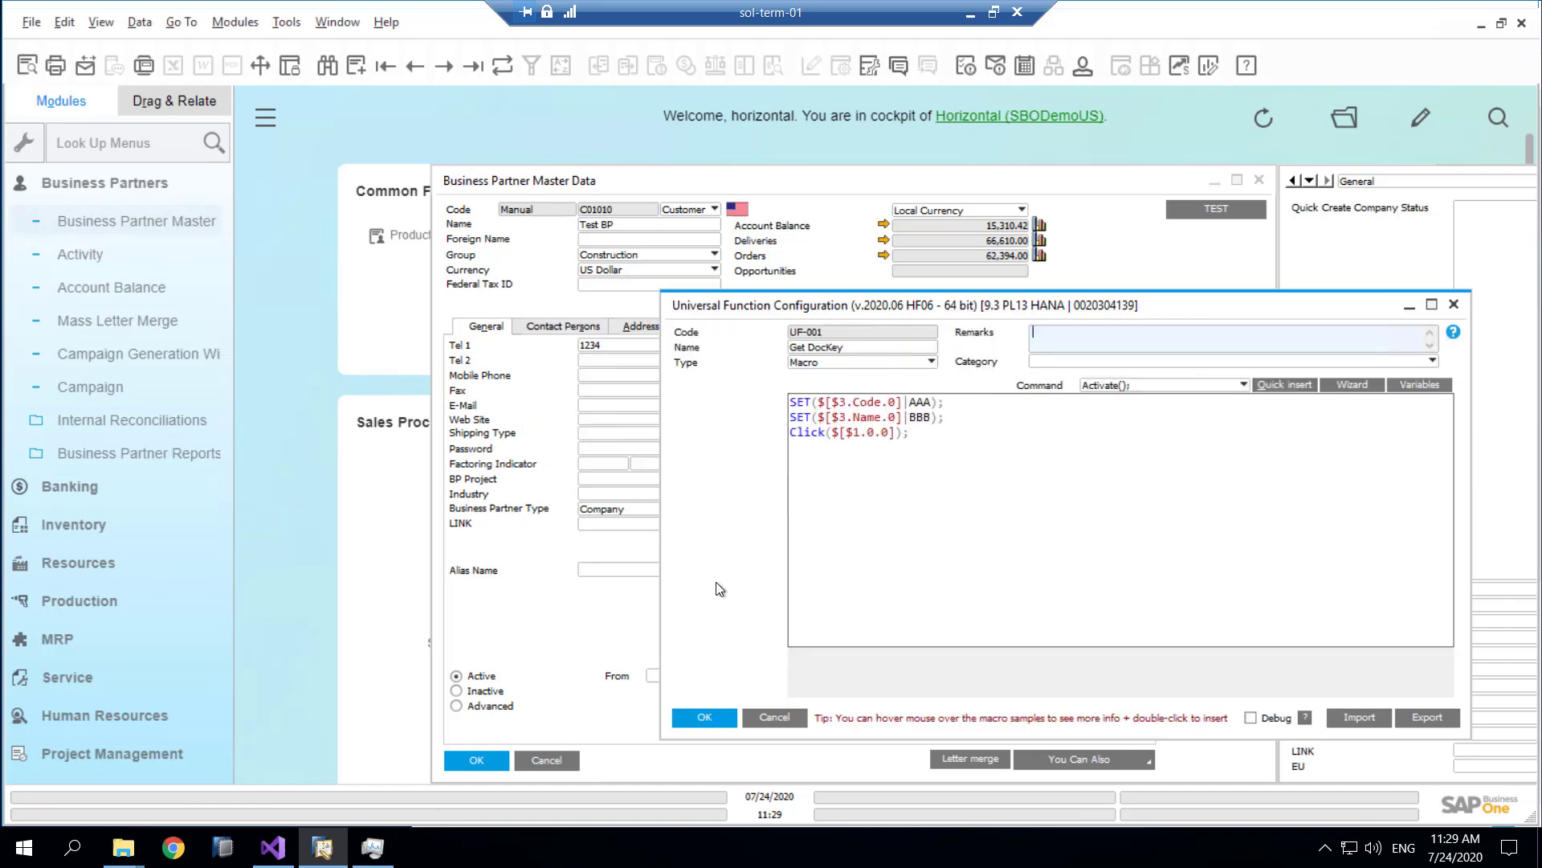
pyautogui.press('pagedown')
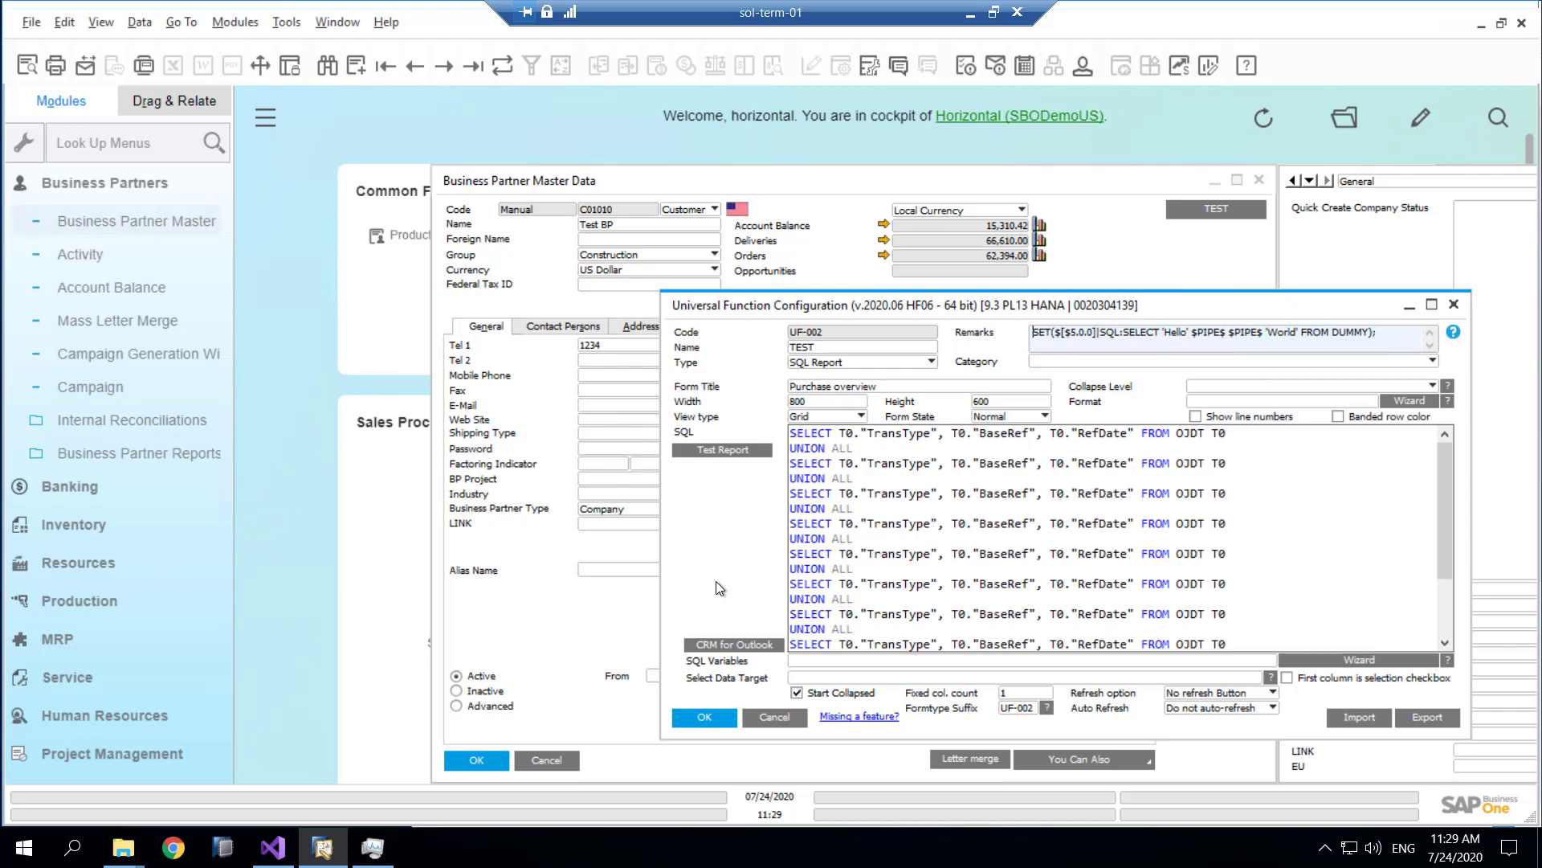
pyautogui.hotkey('ctrl', 'f')
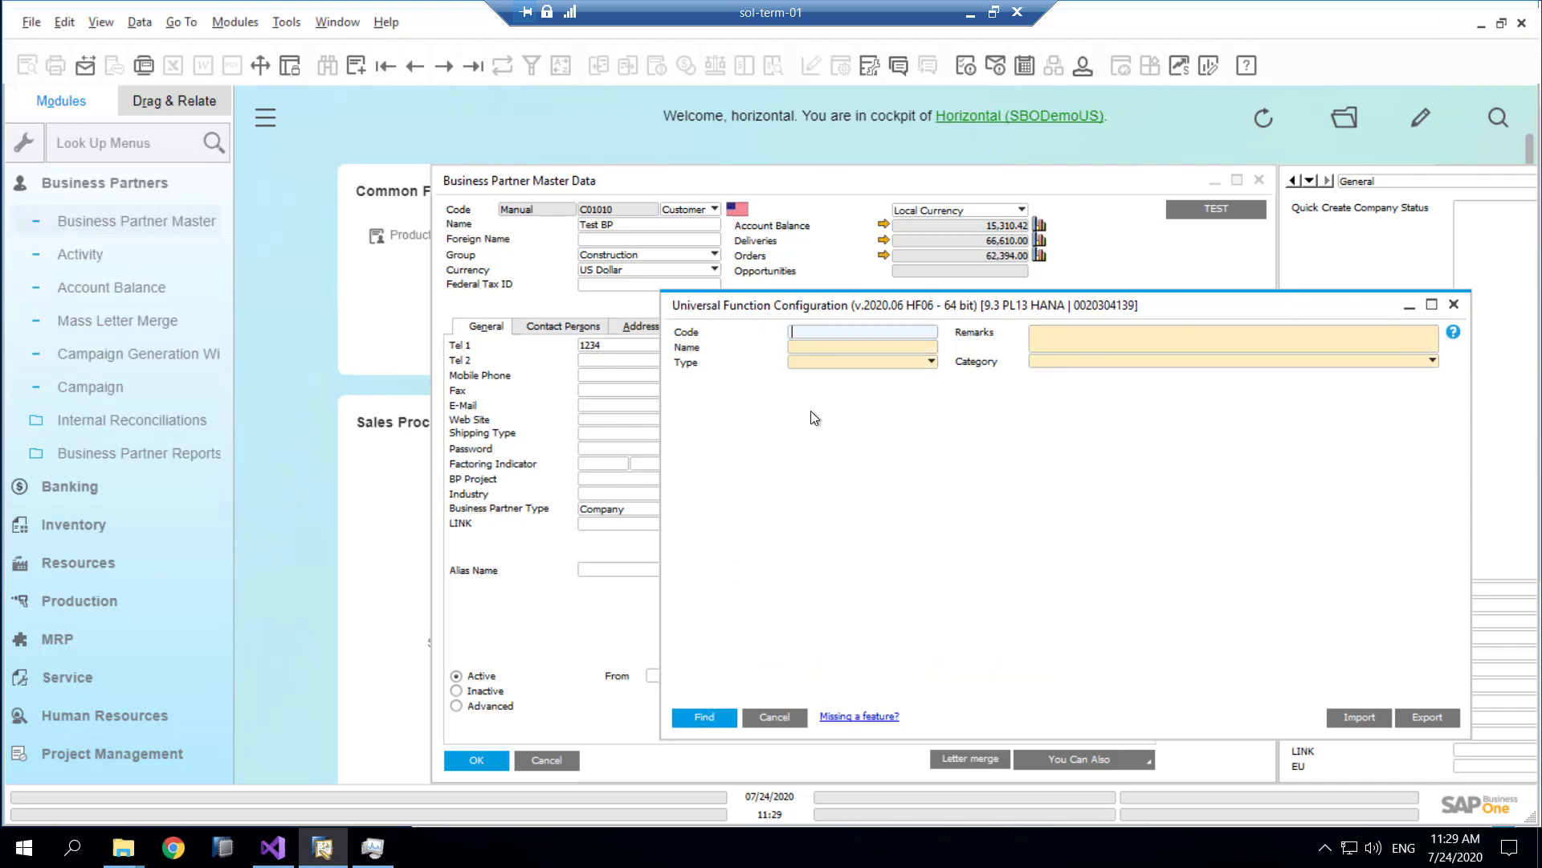
pyautogui.click(836, 364)
pyautogui.click(834, 376)
pyautogui.click(825, 334)
pyautogui.press('Return')
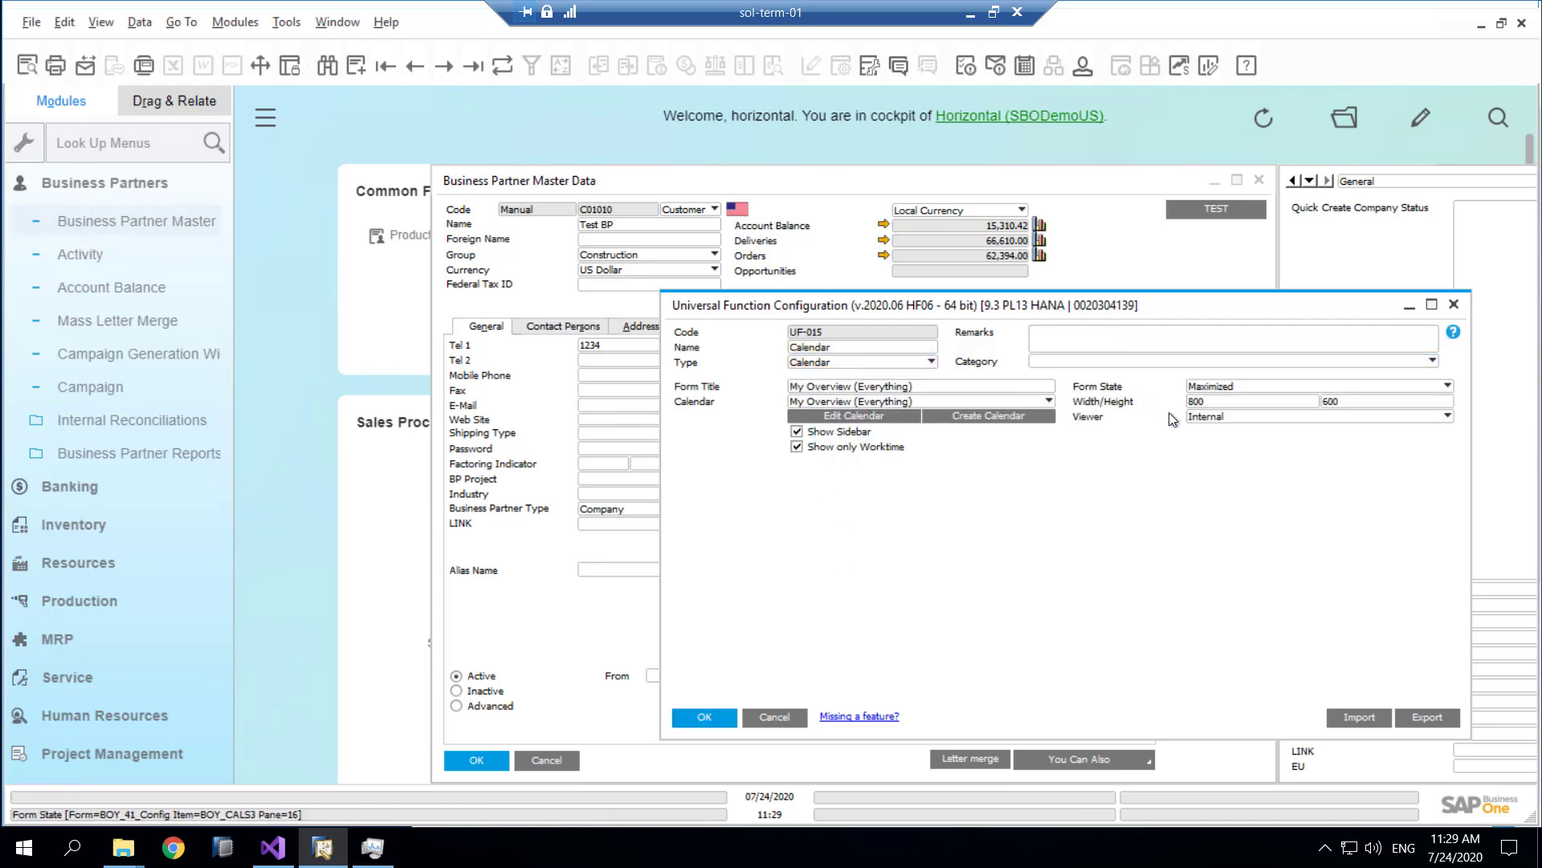
# Confirm UF-015 uses My Overview (Everything) as its calendar and the internal viewer.
pyautogui.click(904, 403)
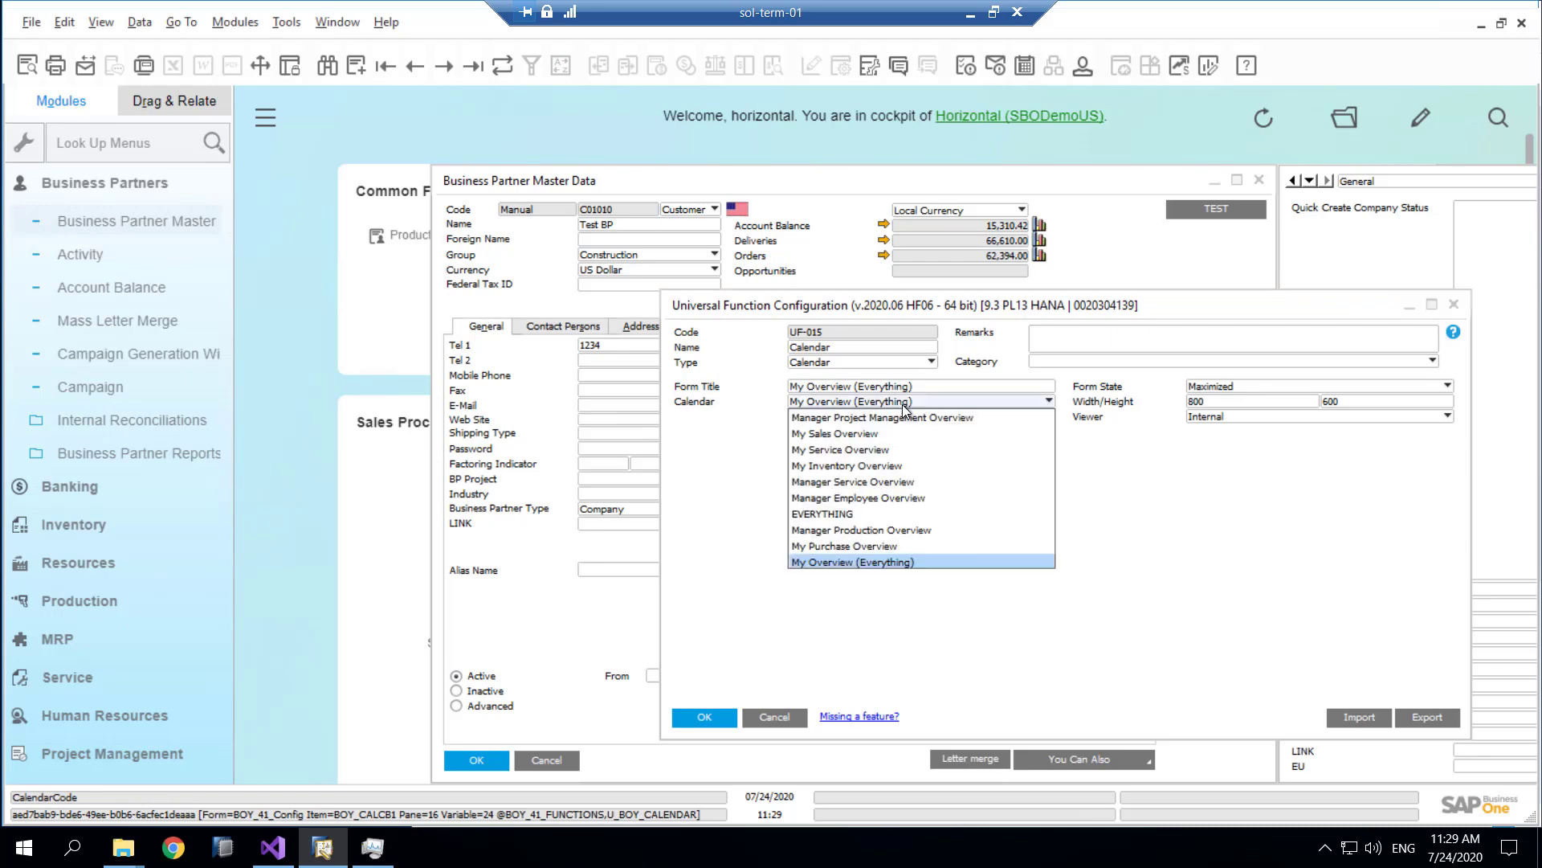
pyautogui.click(904, 406)
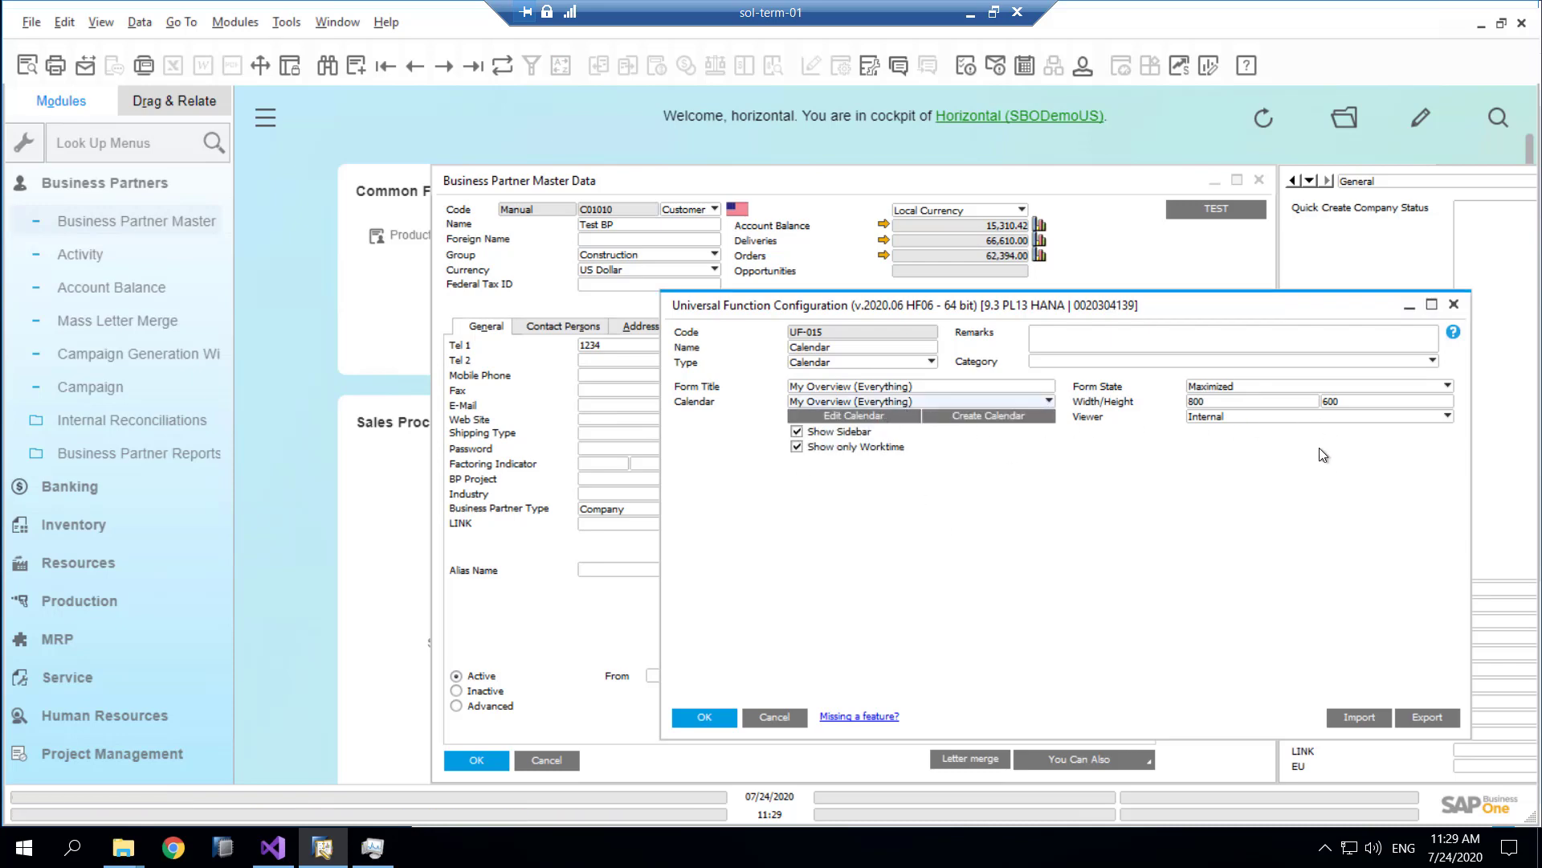
pyautogui.click(1323, 417)
pyautogui.click(1323, 417)
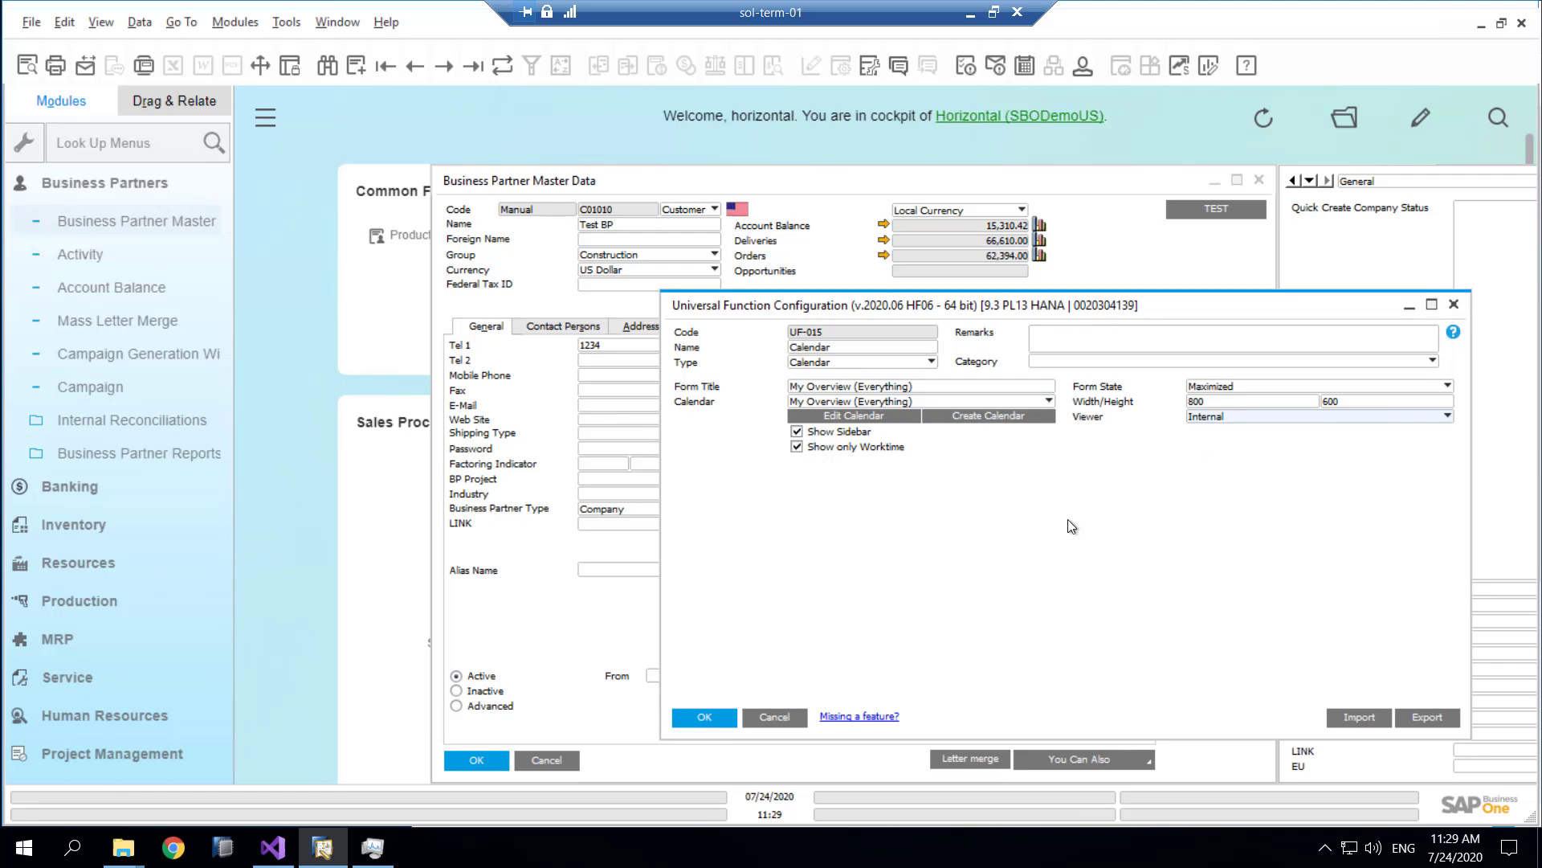
# Close both forms, then review the July 20–24 calendar in working-hours view and close it.
pyautogui.click(773, 715)
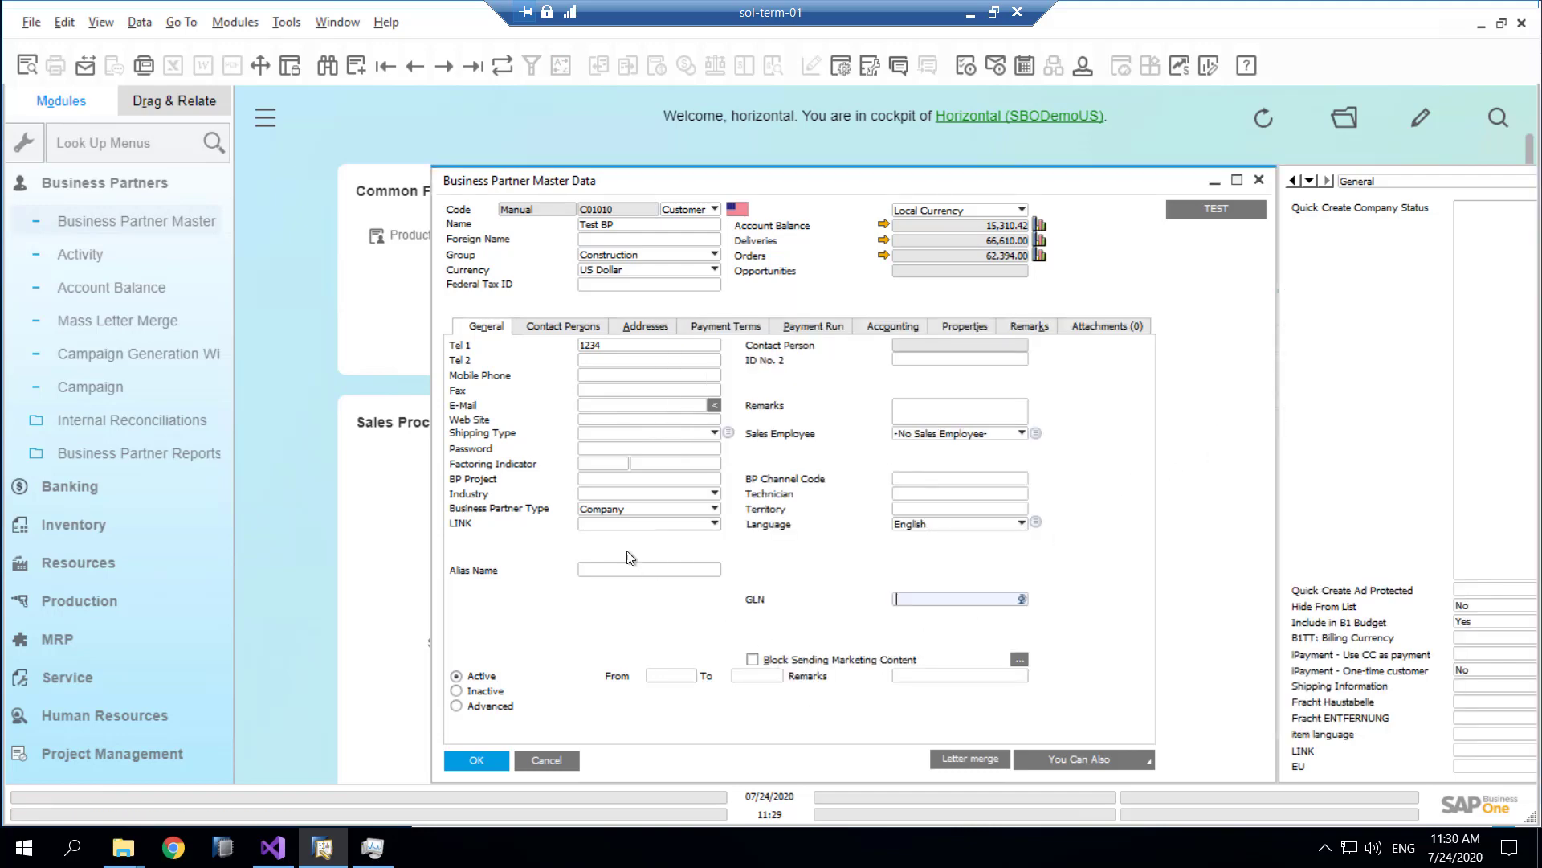
pyautogui.click(1260, 180)
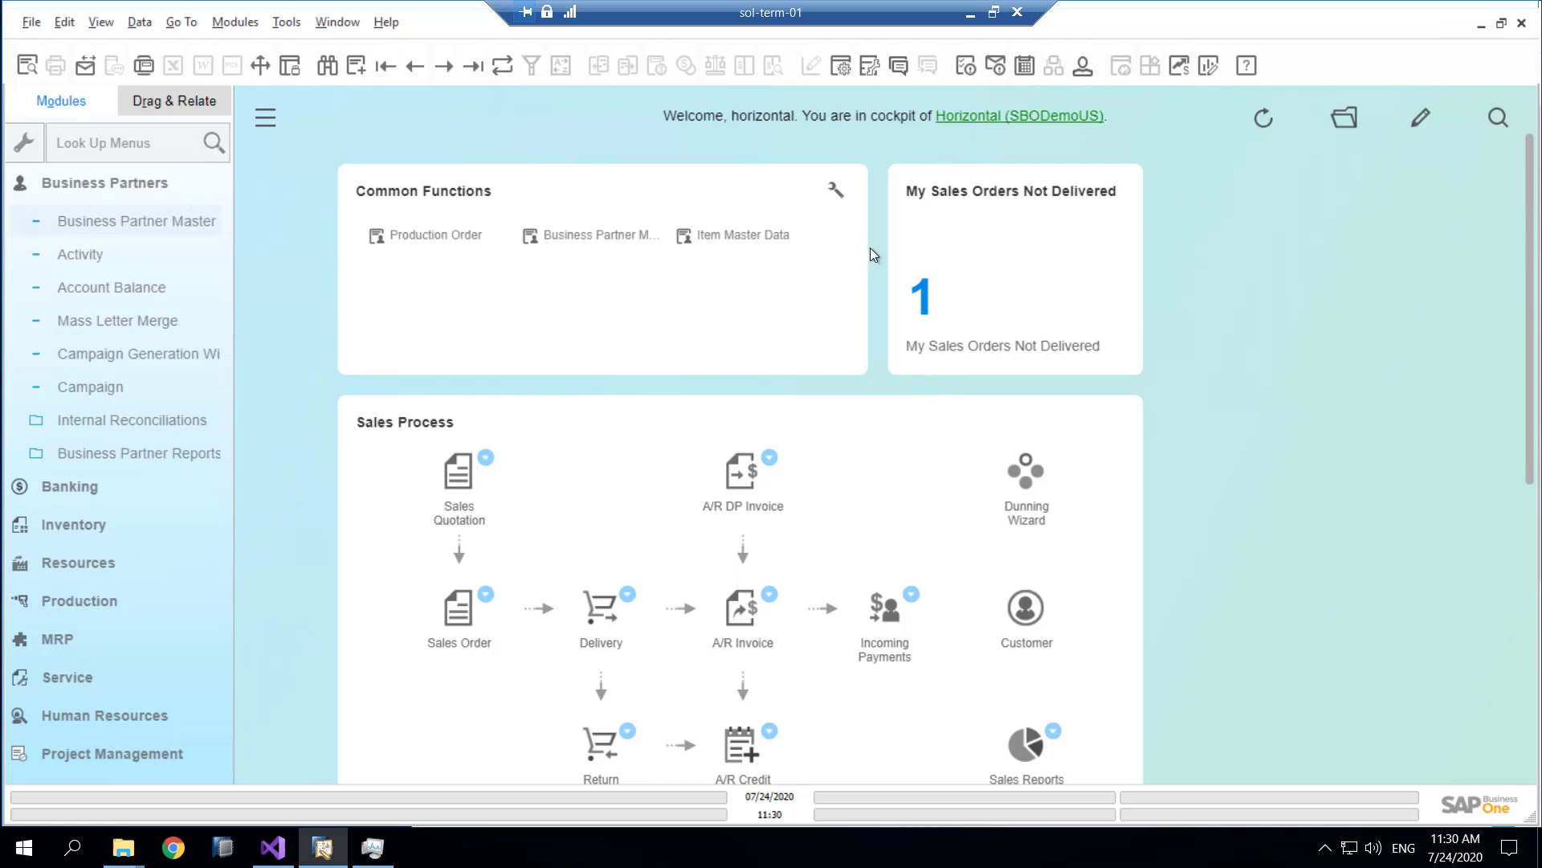
pyautogui.click(1026, 67)
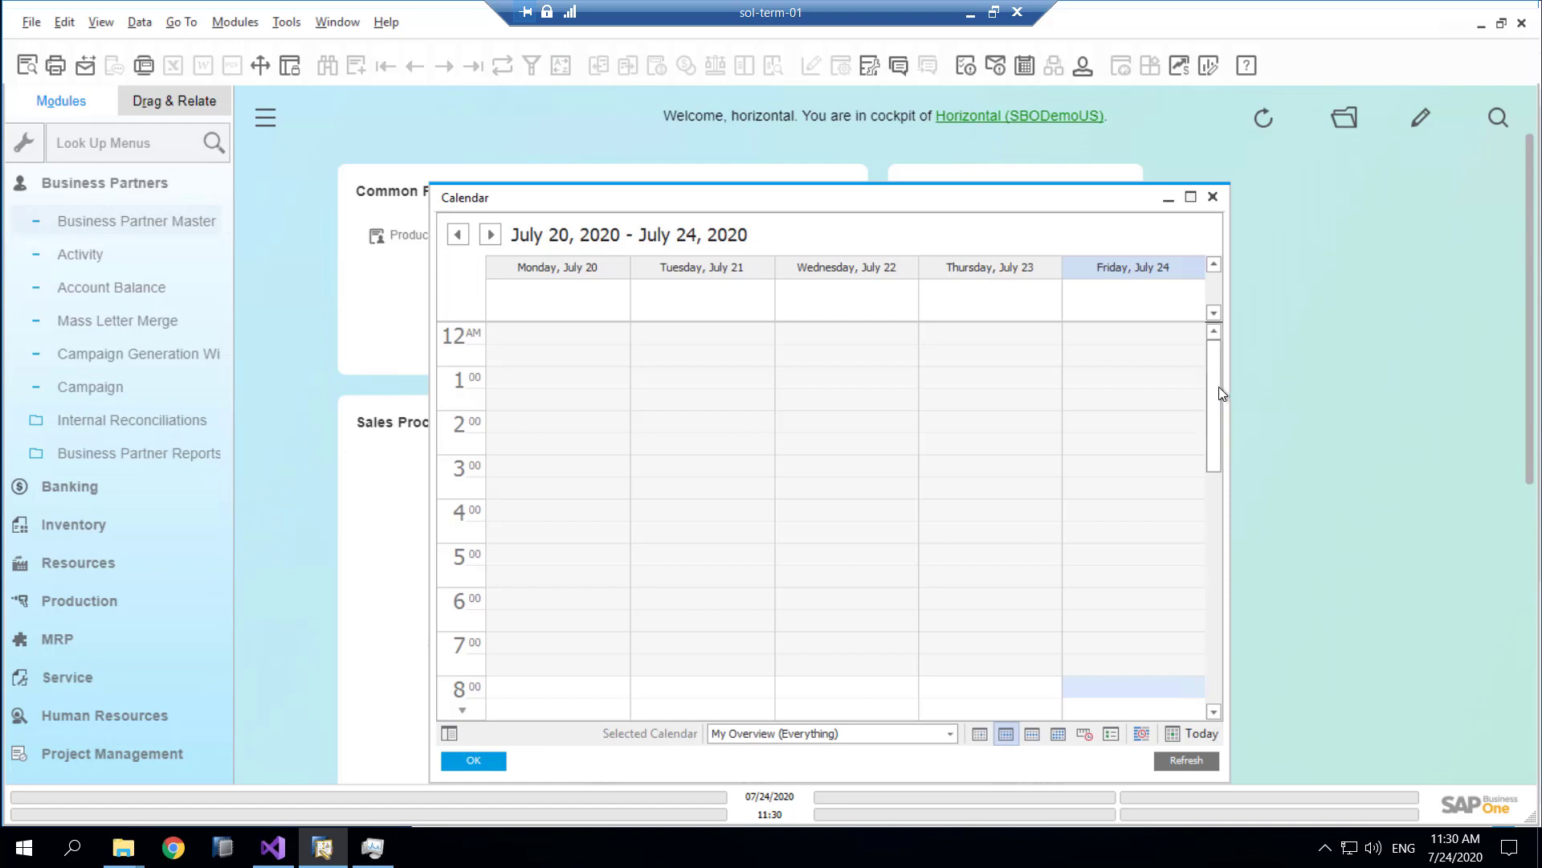
pyautogui.scroll(-5, 1218, 522)
pyautogui.scroll(2, 1219, 531)
pyautogui.scroll(3, 1215, 458)
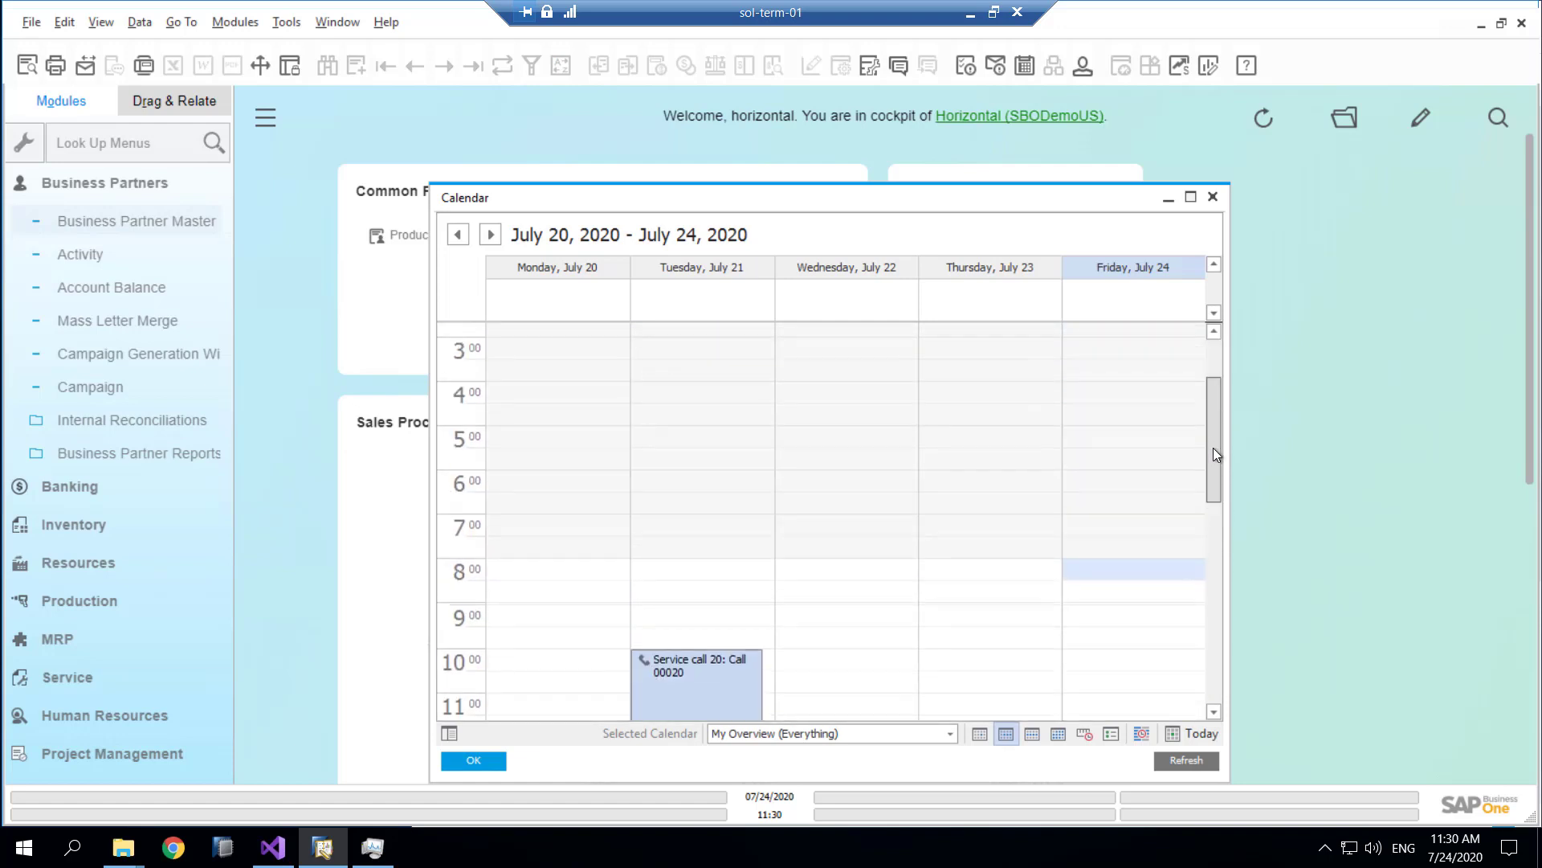
pyautogui.scroll(-2, 1216, 490)
pyautogui.click(1144, 737)
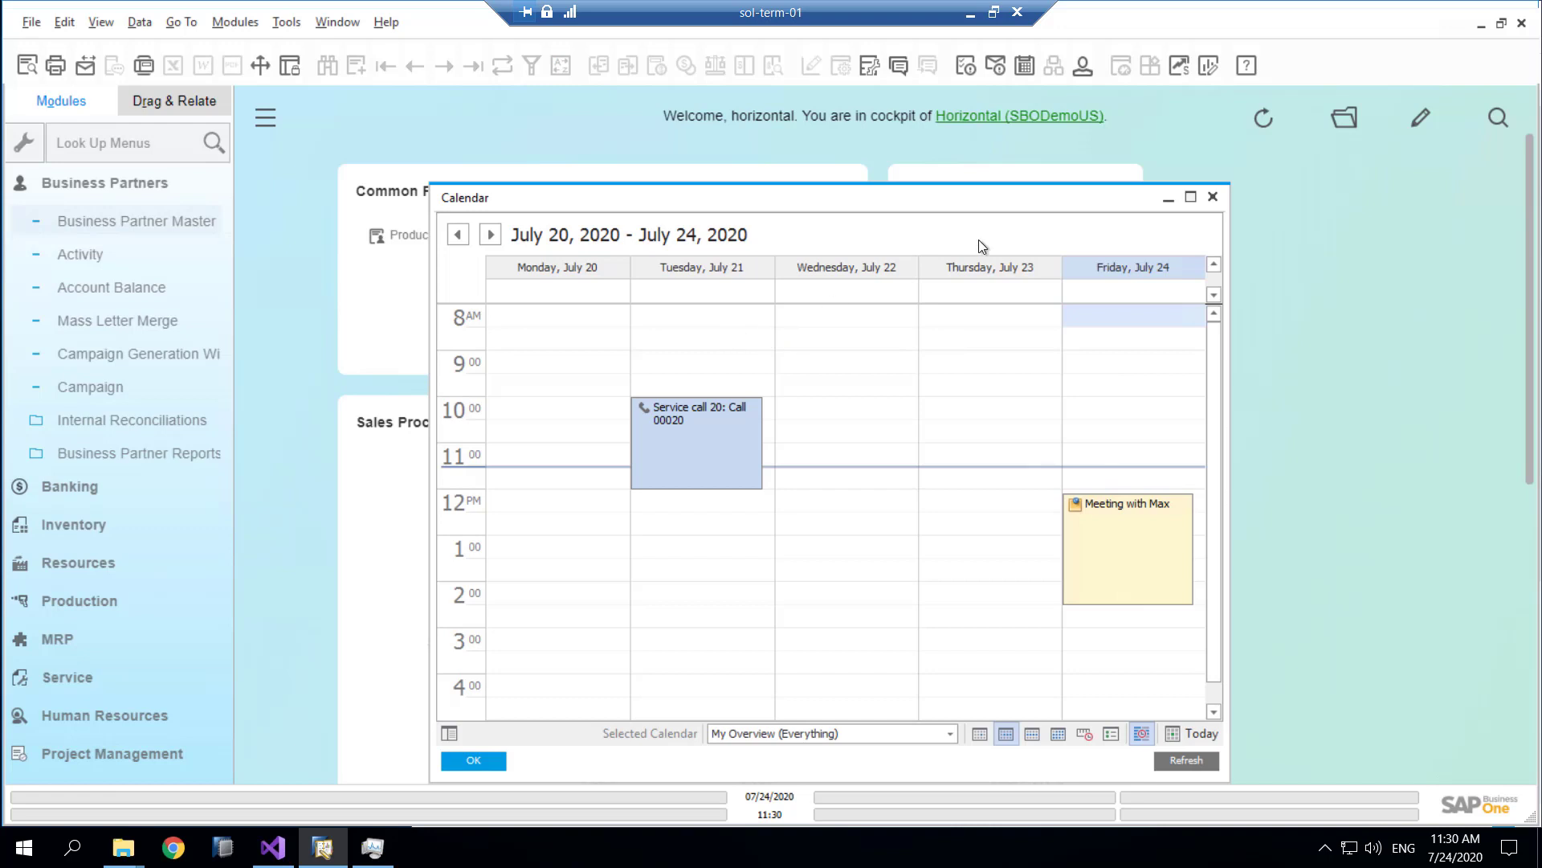
pyautogui.click(1214, 199)
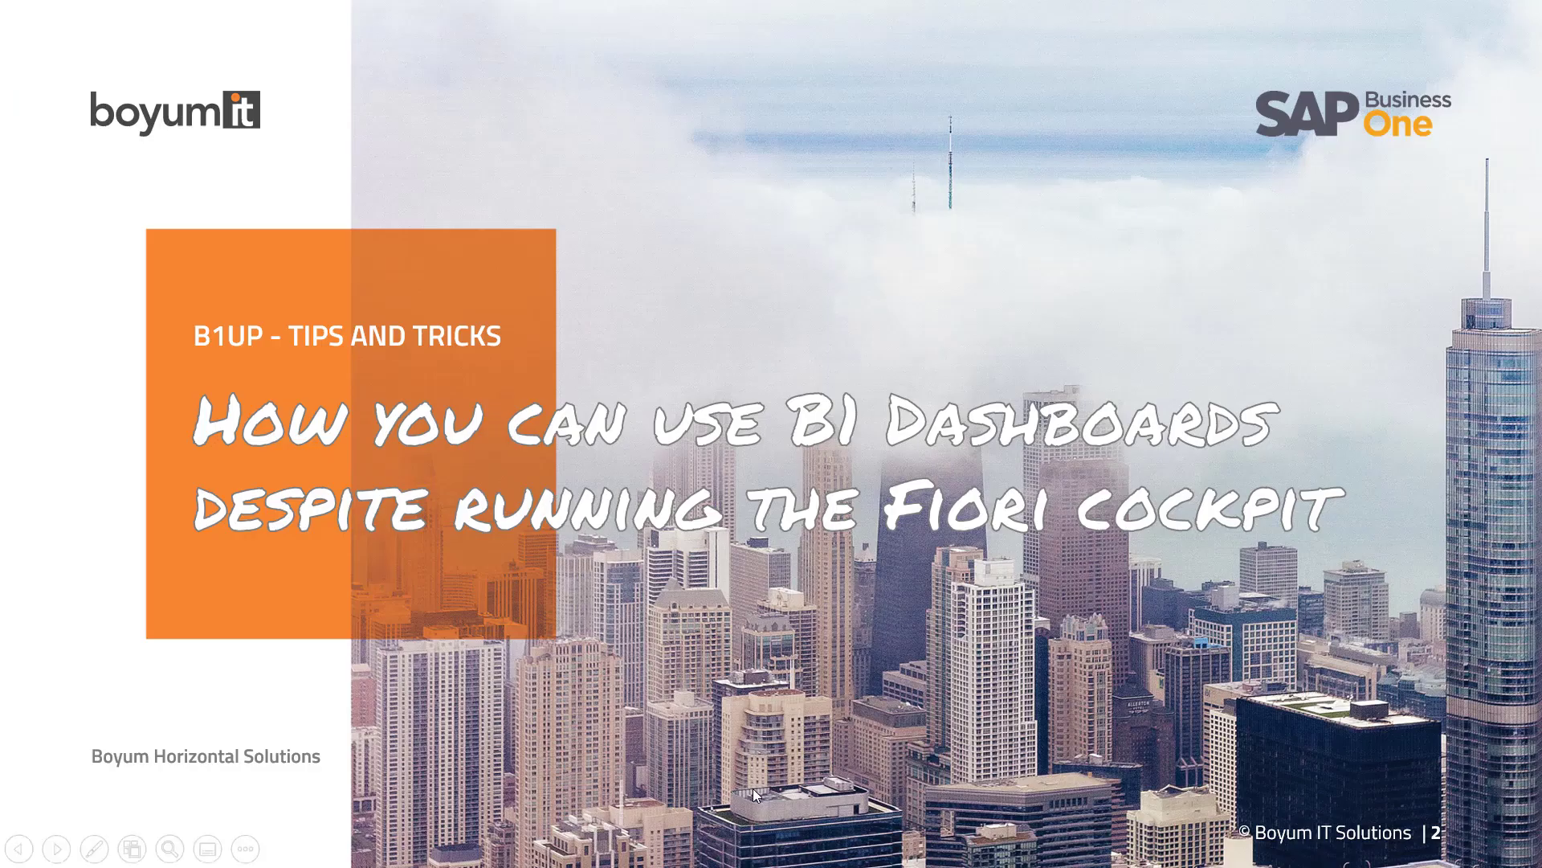
# Switch with Alt+Tab to the bit-des-003 remote desktop showing the B1 Web Dashboard.
pyautogui.hotkey('alt', 'Tab')
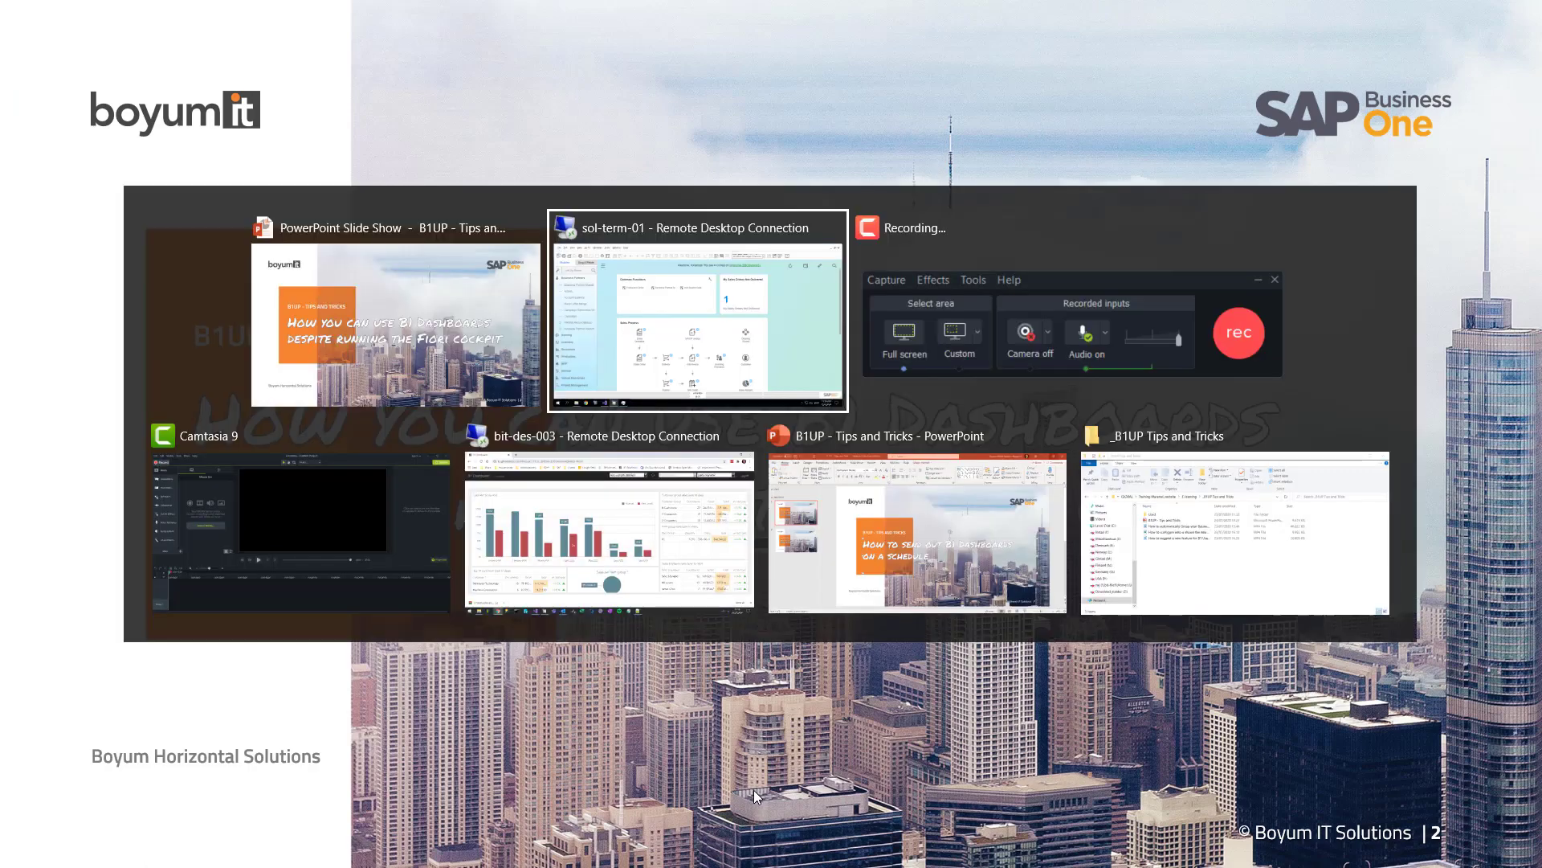
pyautogui.hotkey('alt', 'Tab')
pyautogui.hotkey('alt', 'Tab')
pyautogui.hotkey('alt', 'Tab')
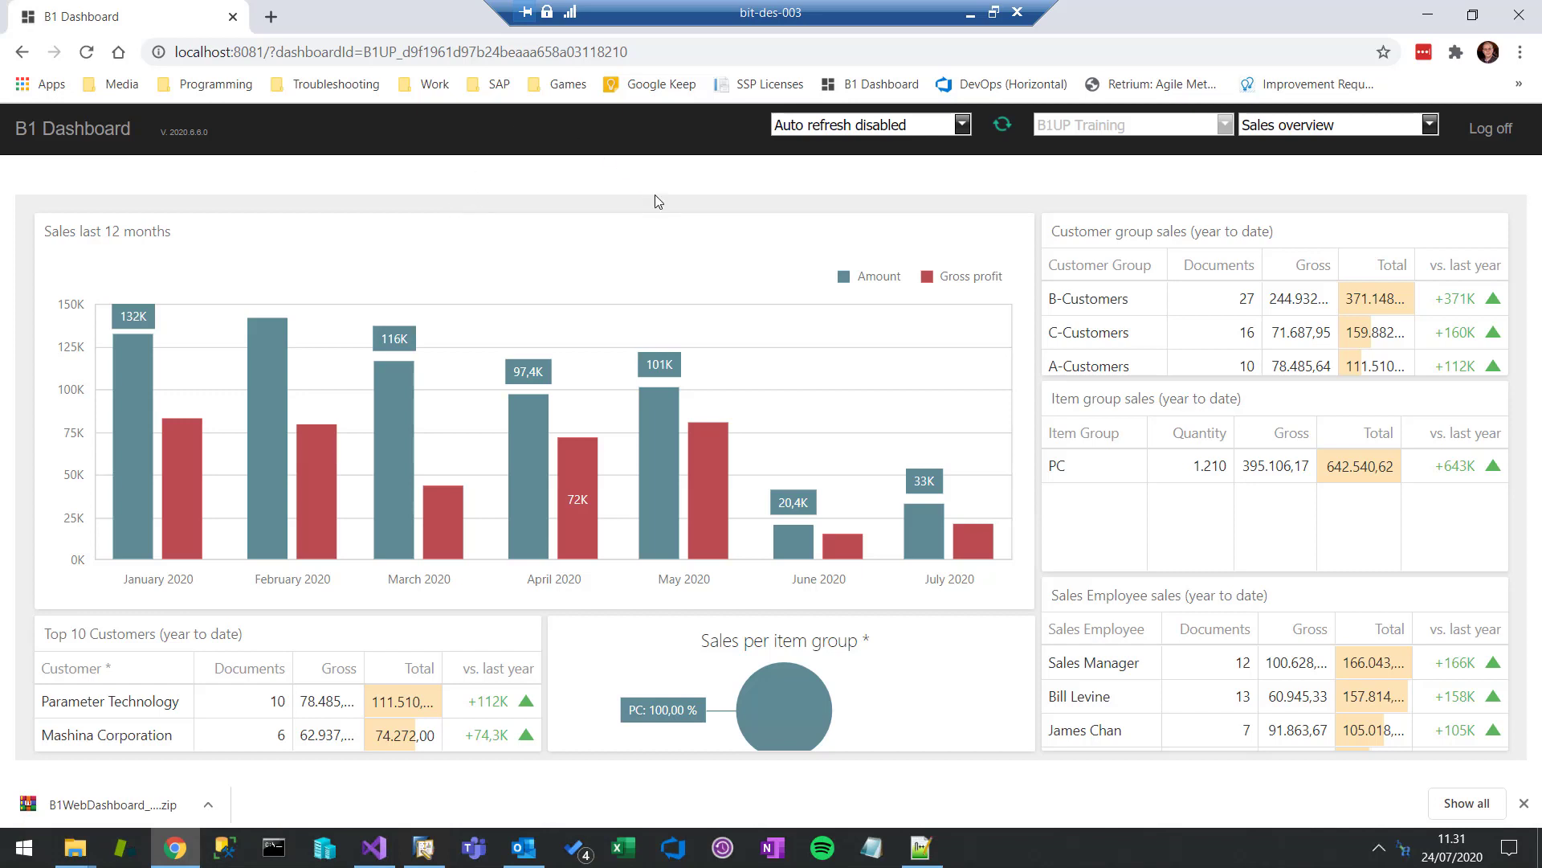
# Choose Purchase overview from the web dashboard's selector.
pyautogui.click(1321, 128)
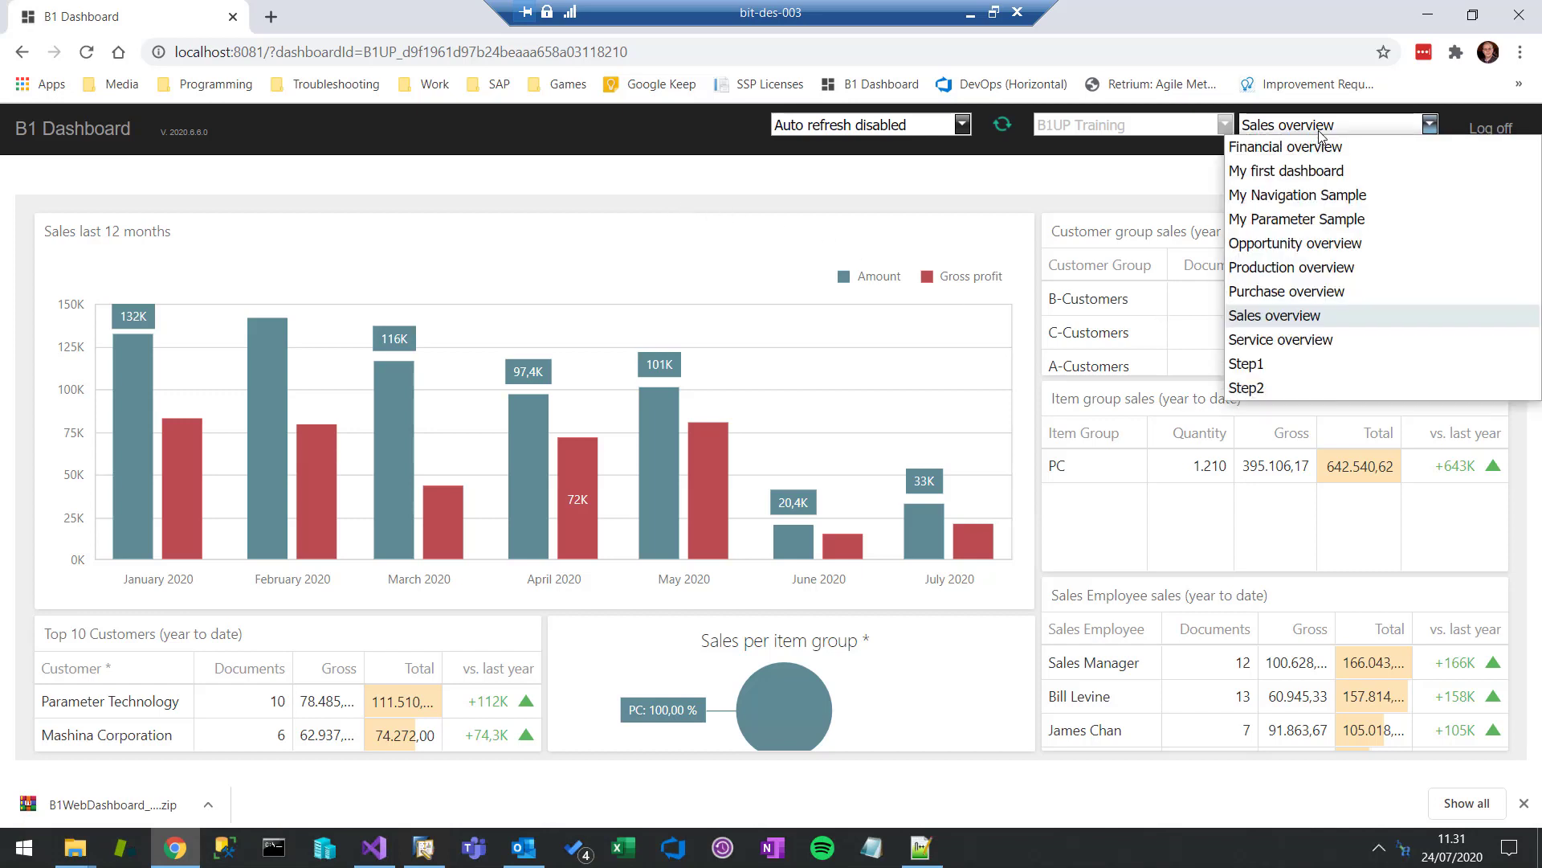
pyautogui.click(1295, 292)
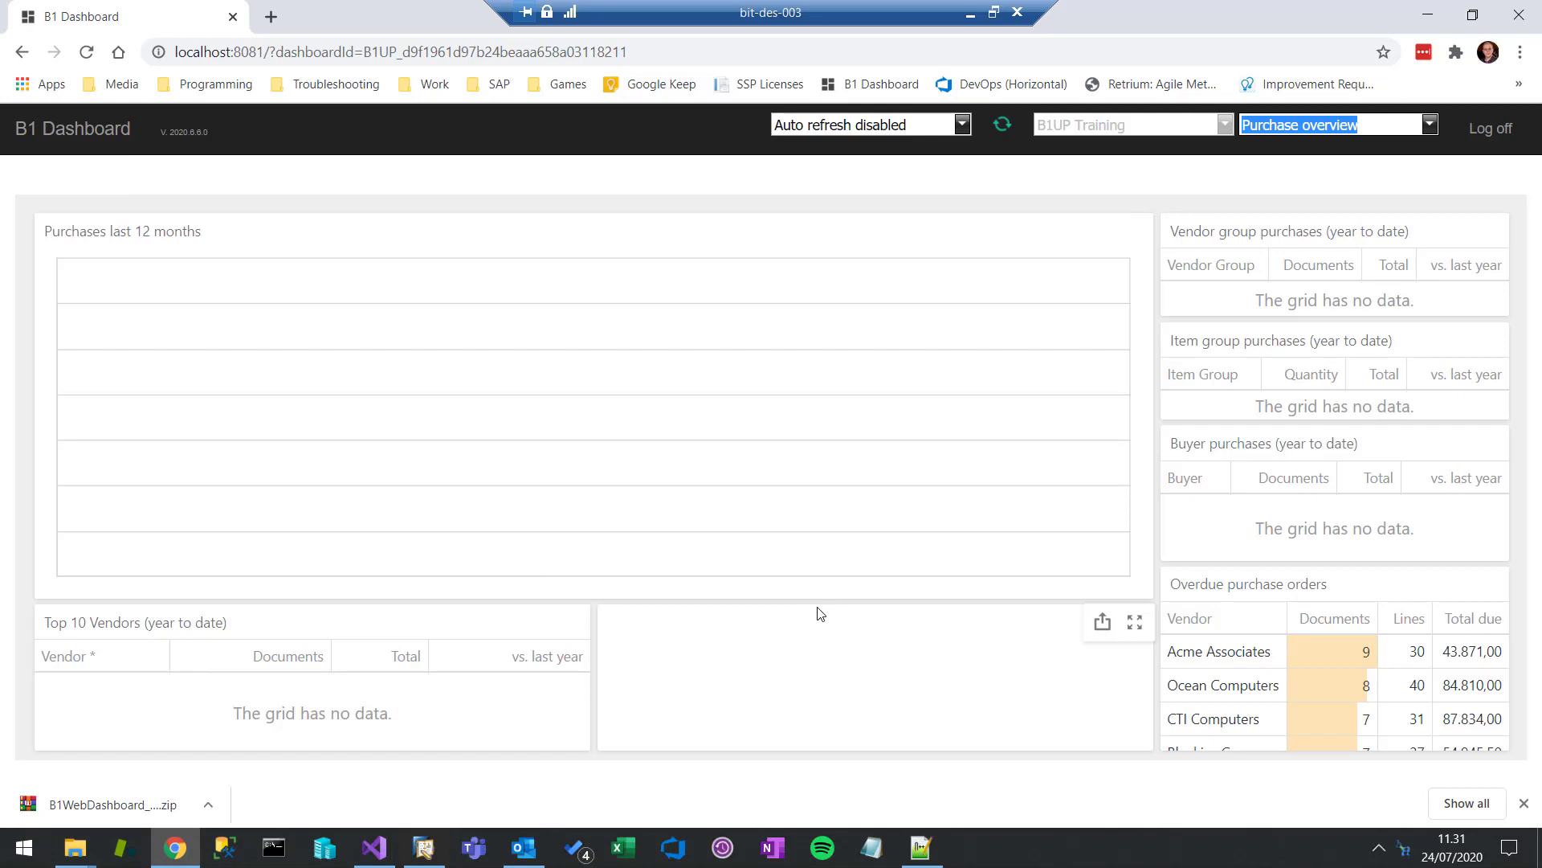
# Choose Sales overview again from the web dashboard's selector.
pyautogui.click(1366, 128)
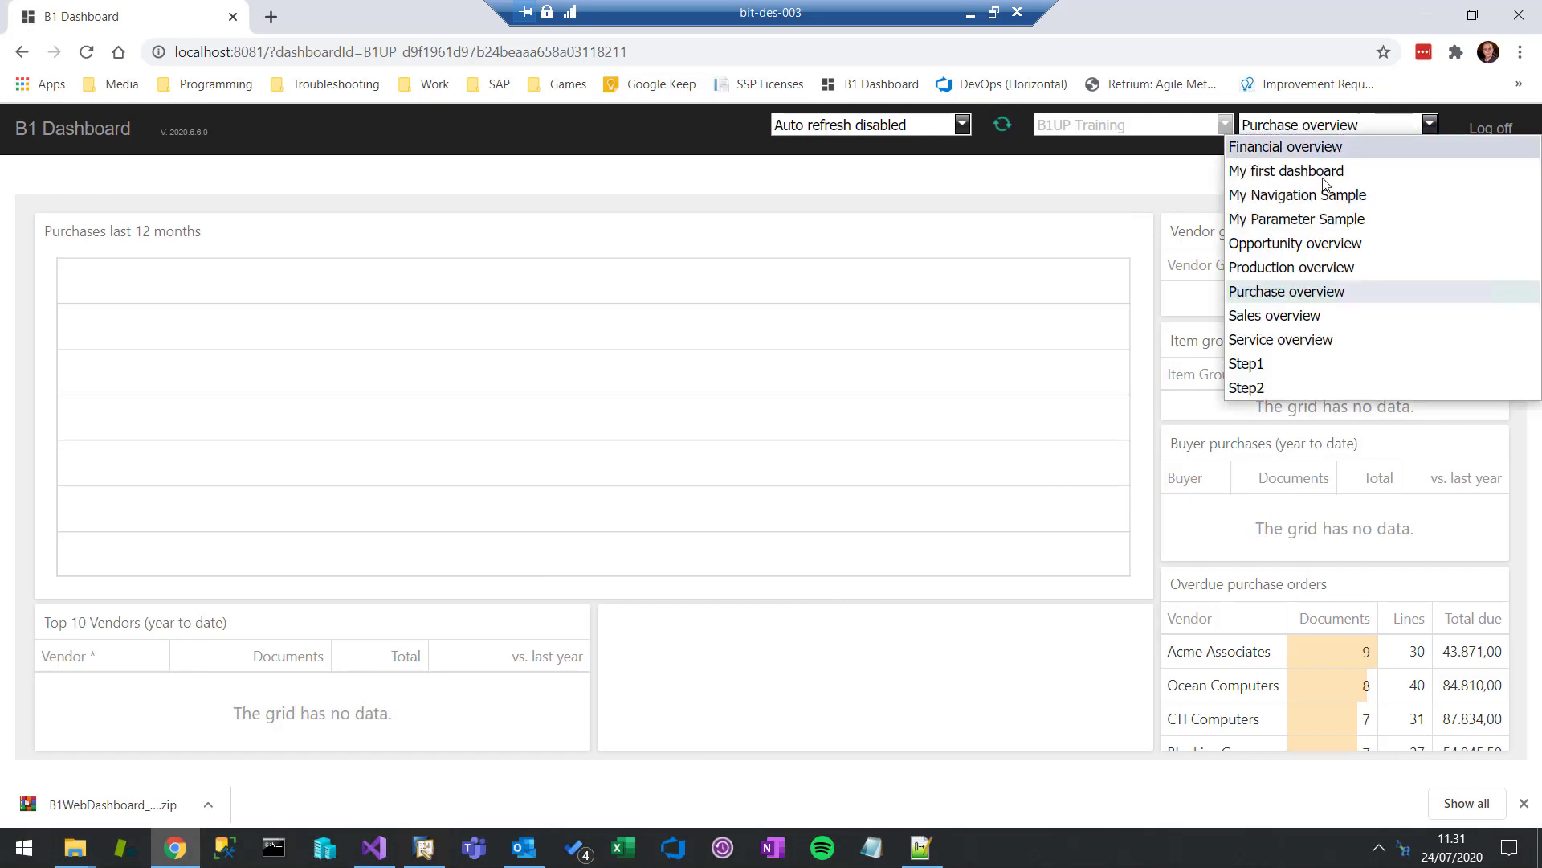
pyautogui.click(1272, 317)
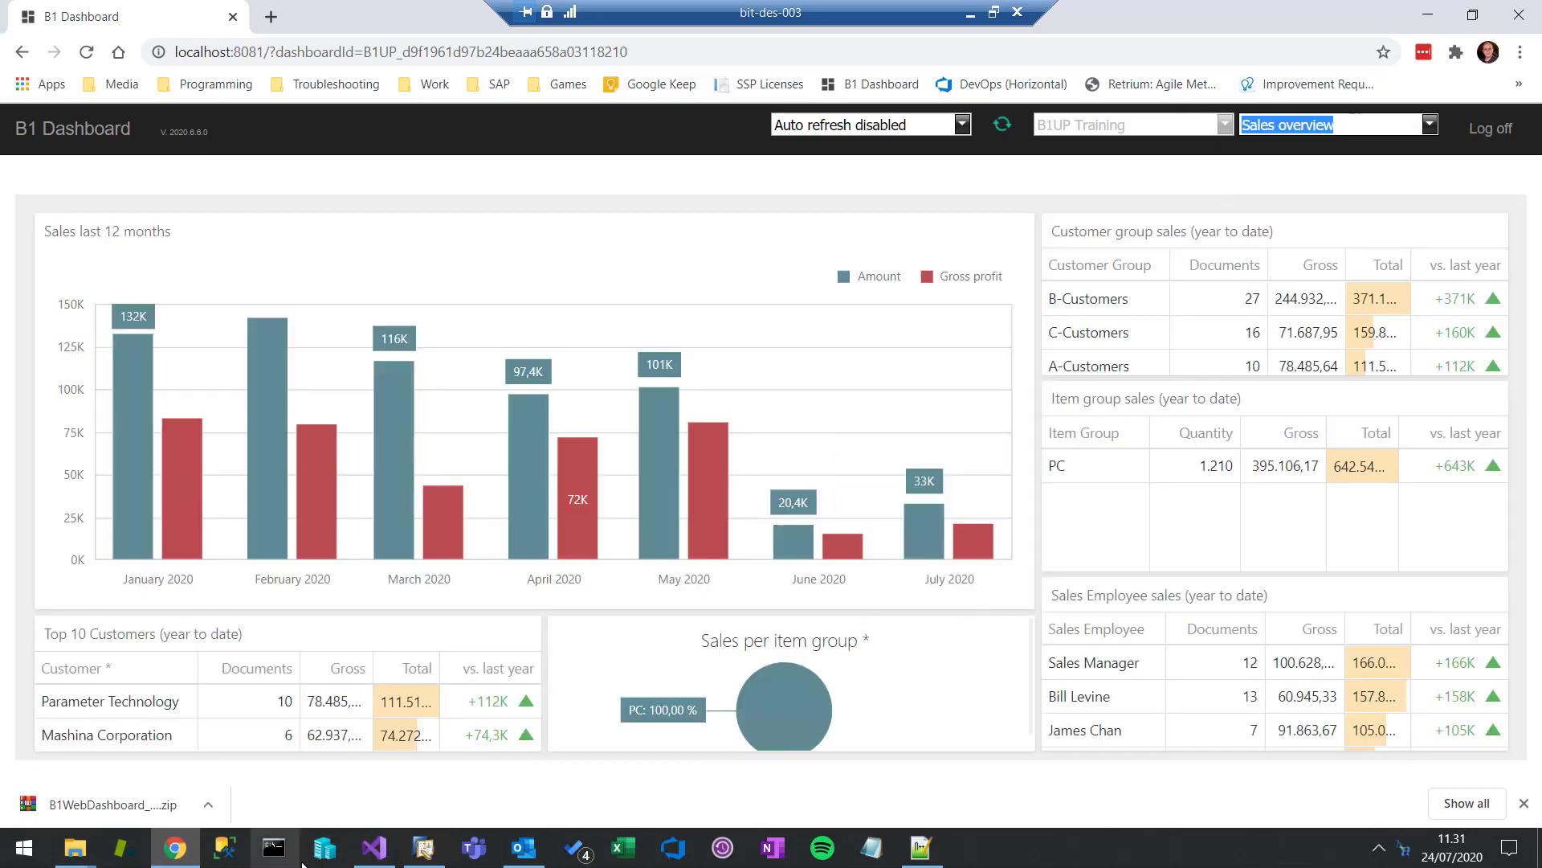